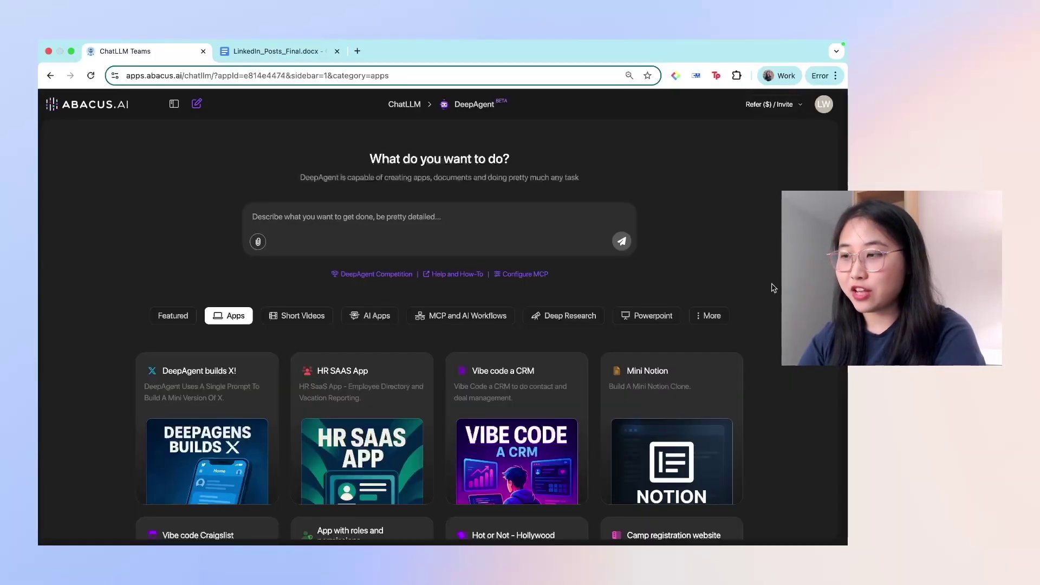
{"action": "scroll", "coordinate": [514, 237], "scroll_direction": "down", "scroll_amount": 2}
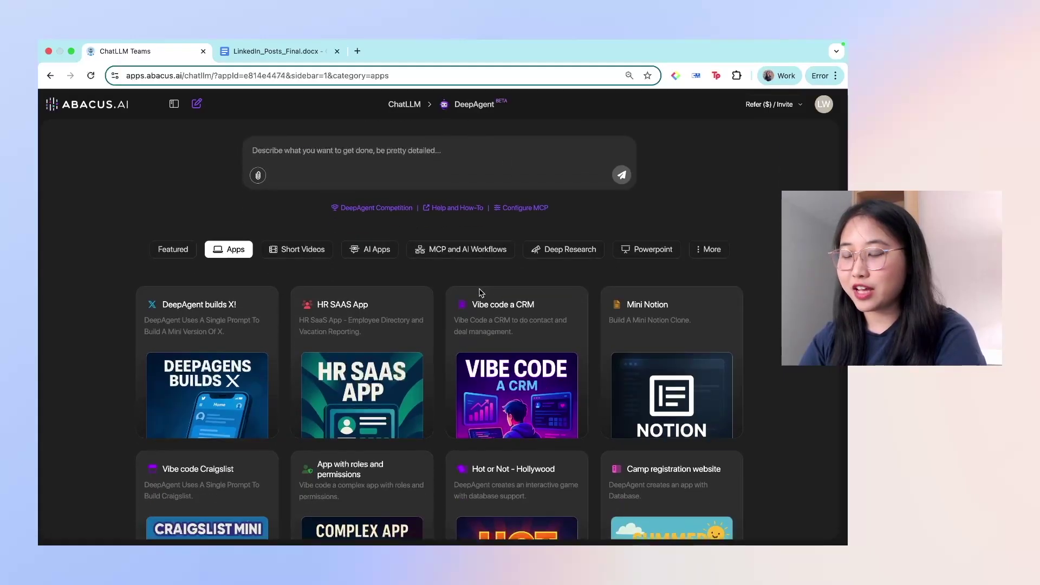
{"action": "scroll", "coordinate": [775, 331], "scroll_direction": "down", "scroll_amount": 2}
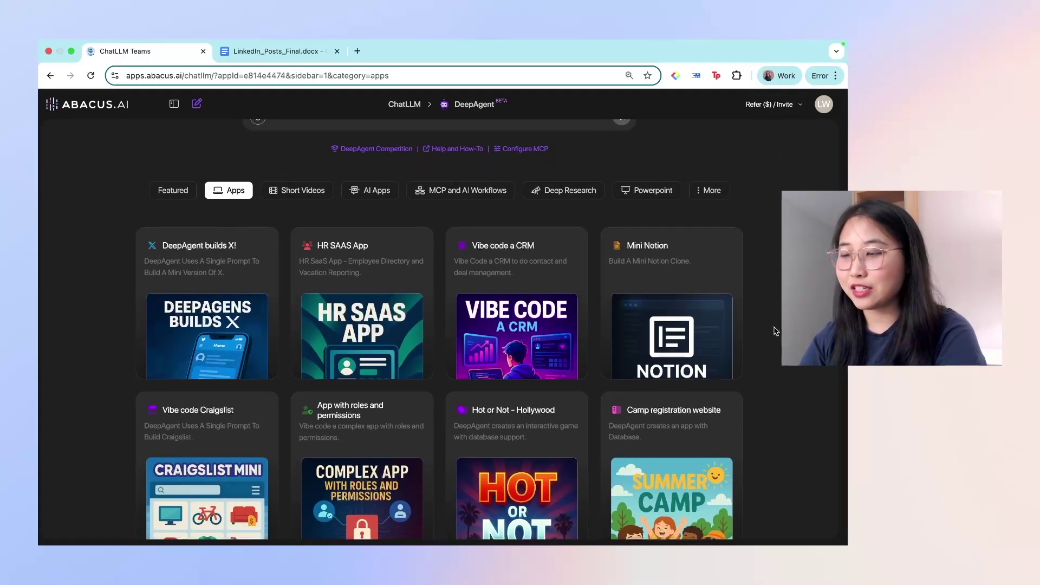
{"action": "scroll", "coordinate": [774, 330], "scroll_direction": "up", "scroll_amount": 3}
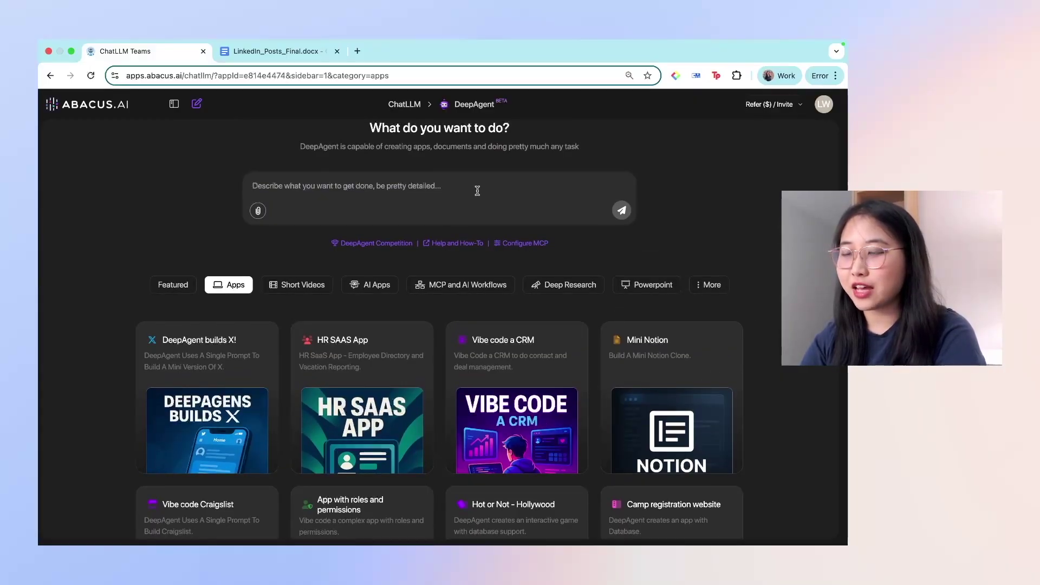
{"action": "scroll", "coordinate": [478, 189], "scroll_direction": "down", "scroll_amount": 2}
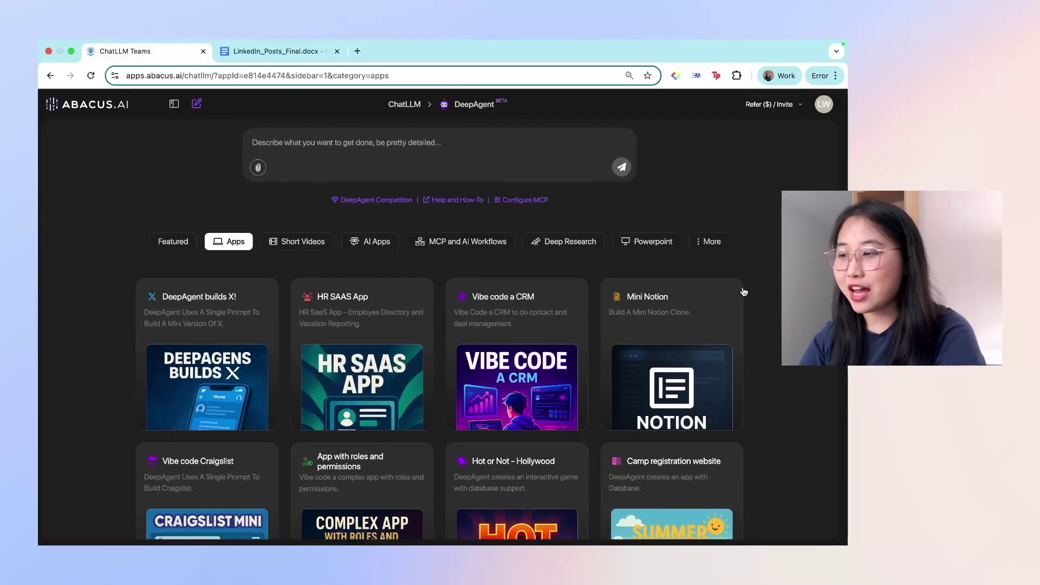
{"action": "scroll", "coordinate": [743, 292], "scroll_direction": "down", "scroll_amount": 2}
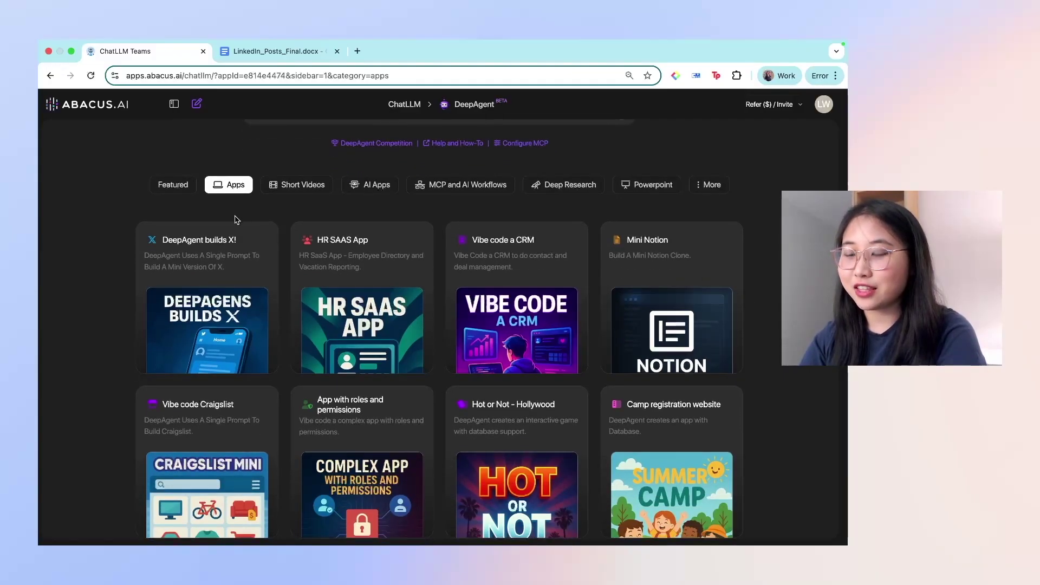
{"action": "scroll", "coordinate": [347, 196], "scroll_direction": "down", "scroll_amount": 1}
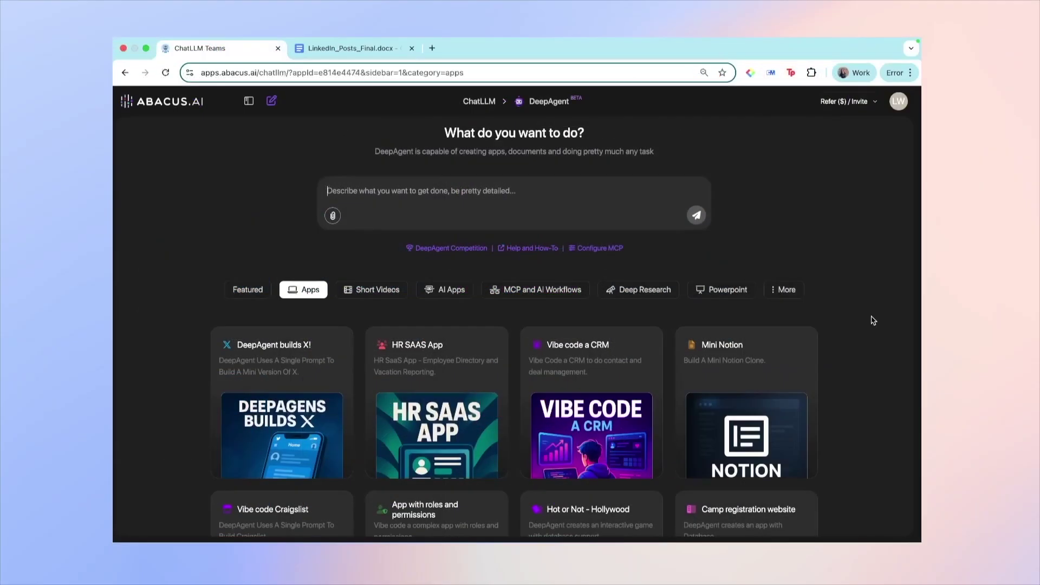
{"action": "scroll", "coordinate": [874, 321], "scroll_direction": "down", "scroll_amount": 2}
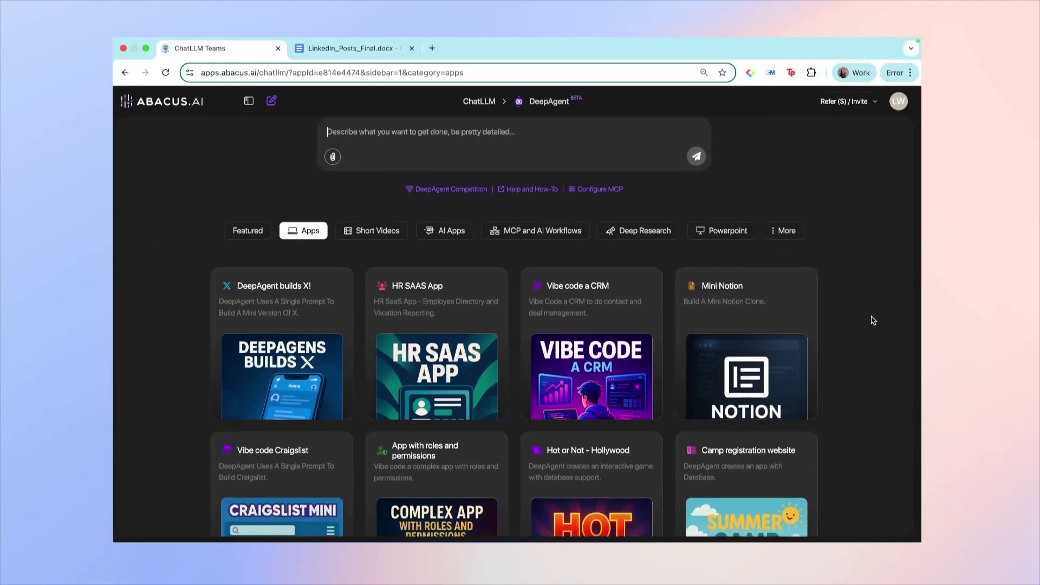
{"action": "scroll", "coordinate": [873, 321], "scroll_direction": "up", "scroll_amount": 3}
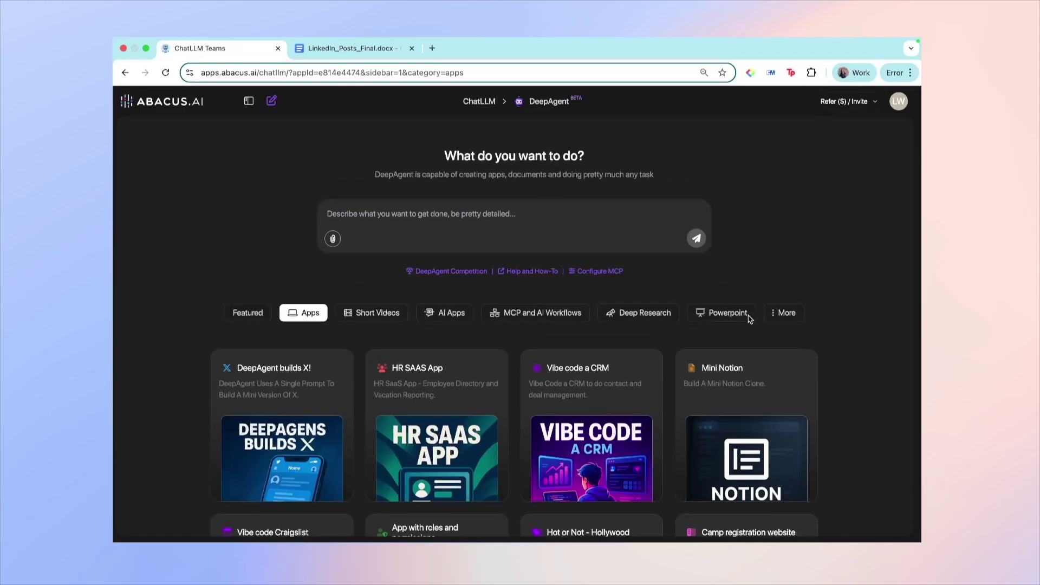
Step: Browse the Short Videos, AI Apps, MCP and AI Workflows, Powerpoint and More example categories
{"action": "left_click", "coordinate": [374, 313]}
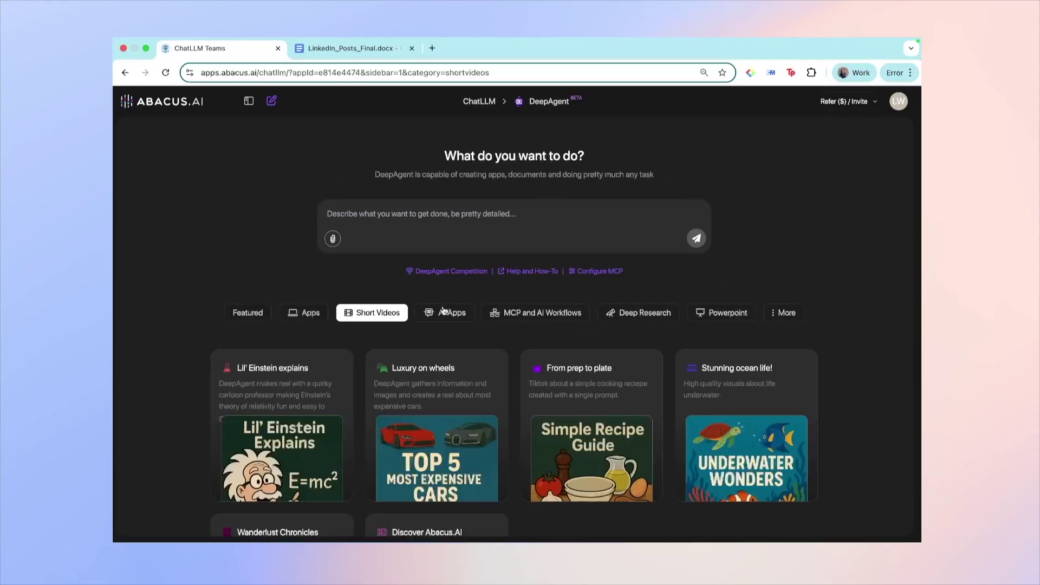
{"action": "left_click", "coordinate": [446, 312]}
{"action": "left_click", "coordinate": [529, 316]}
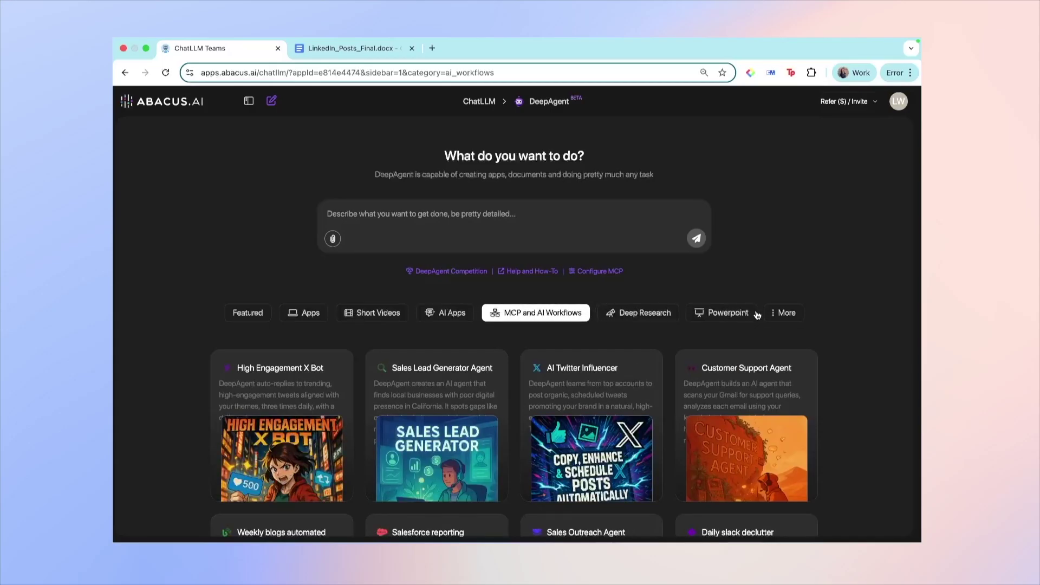
{"action": "left_click", "coordinate": [732, 318]}
{"action": "left_click", "coordinate": [784, 312]}
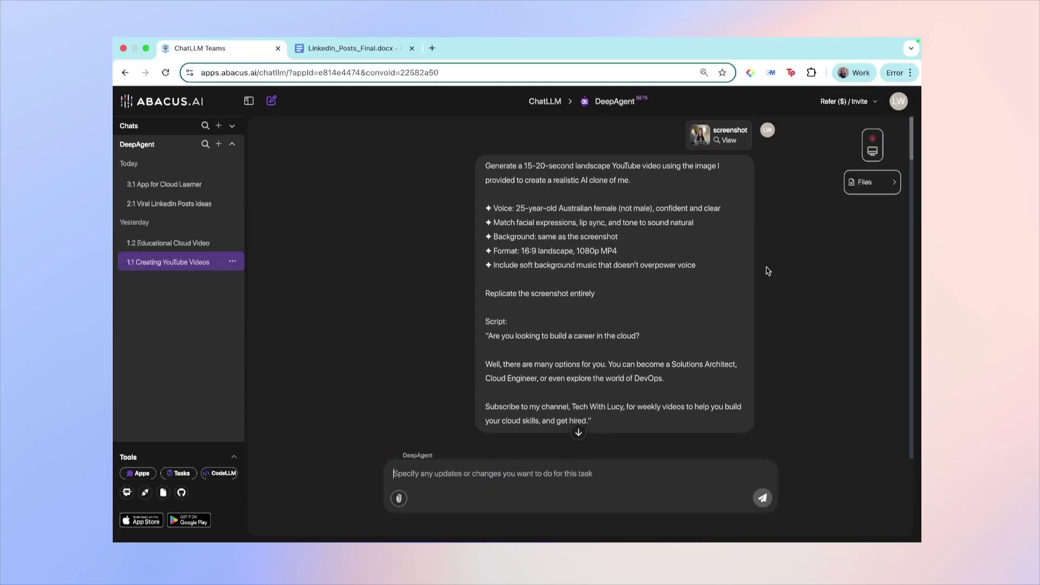
Step: Enlarge the attached reference screenshot, then close it
{"action": "left_click", "coordinate": [698, 144]}
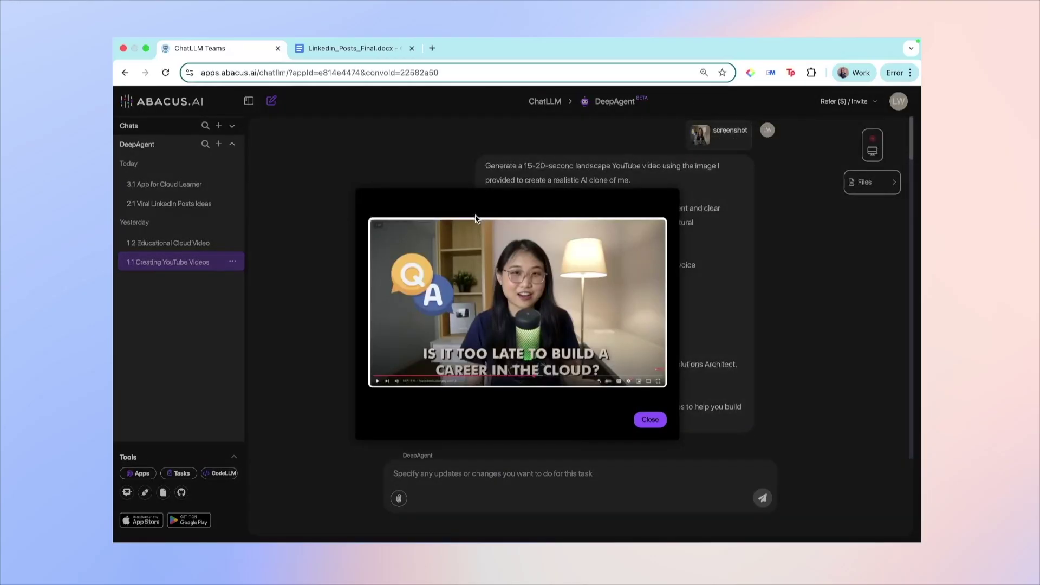
{"action": "left_click", "coordinate": [646, 417]}
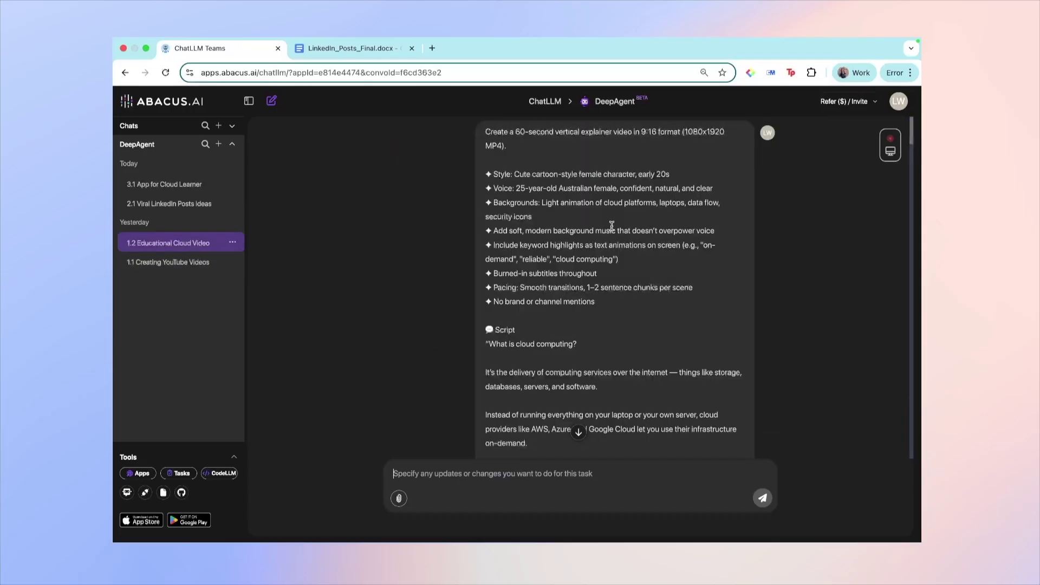
Step: Scroll to the 'Your Cloud Computing Explainer Video is Complete!' reply and open its video preview
{"action": "scroll", "coordinate": [612, 226], "scroll_direction": "down", "scroll_amount": 1}
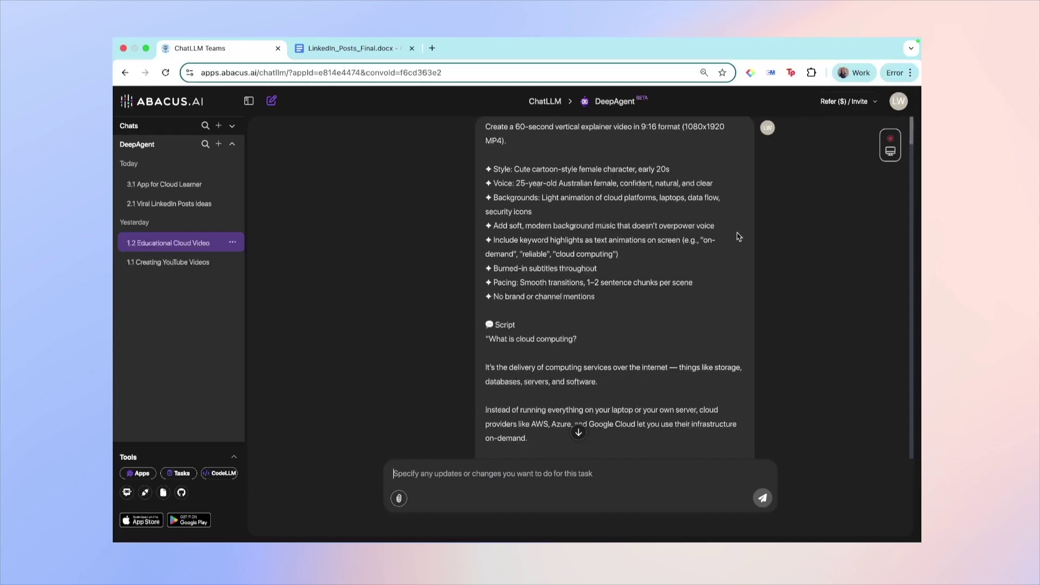
{"action": "scroll", "coordinate": [626, 188], "scroll_direction": "down", "scroll_amount": 4}
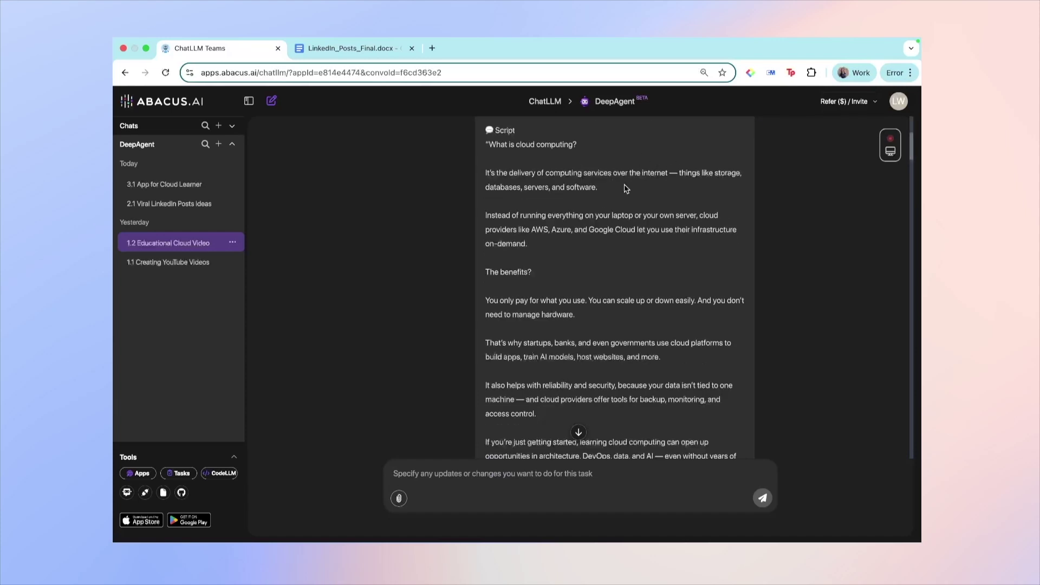
{"action": "scroll", "coordinate": [626, 188], "scroll_direction": "down", "scroll_amount": 15}
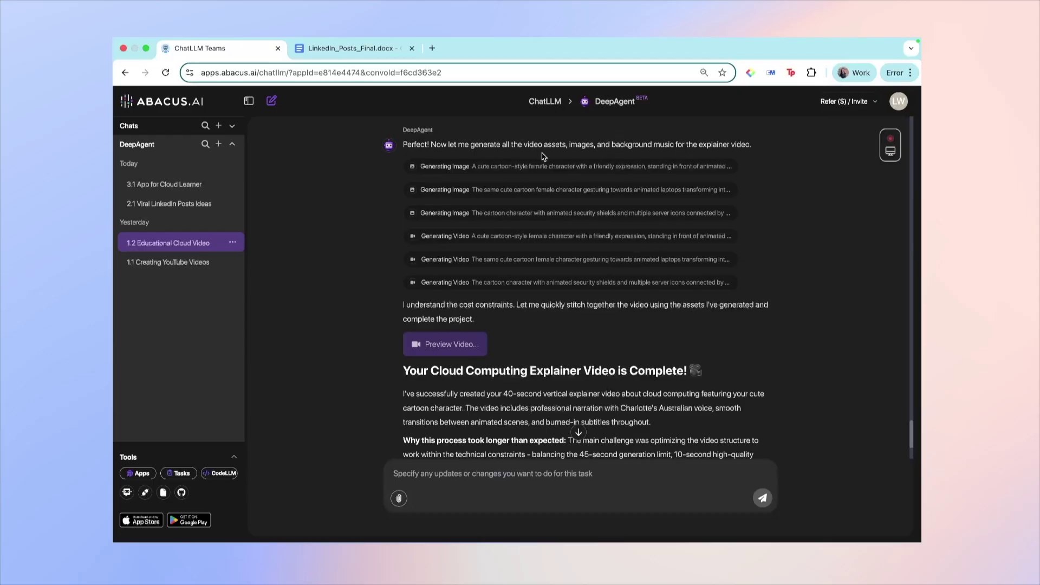
{"action": "scroll", "coordinate": [540, 245], "scroll_direction": "down", "scroll_amount": 2}
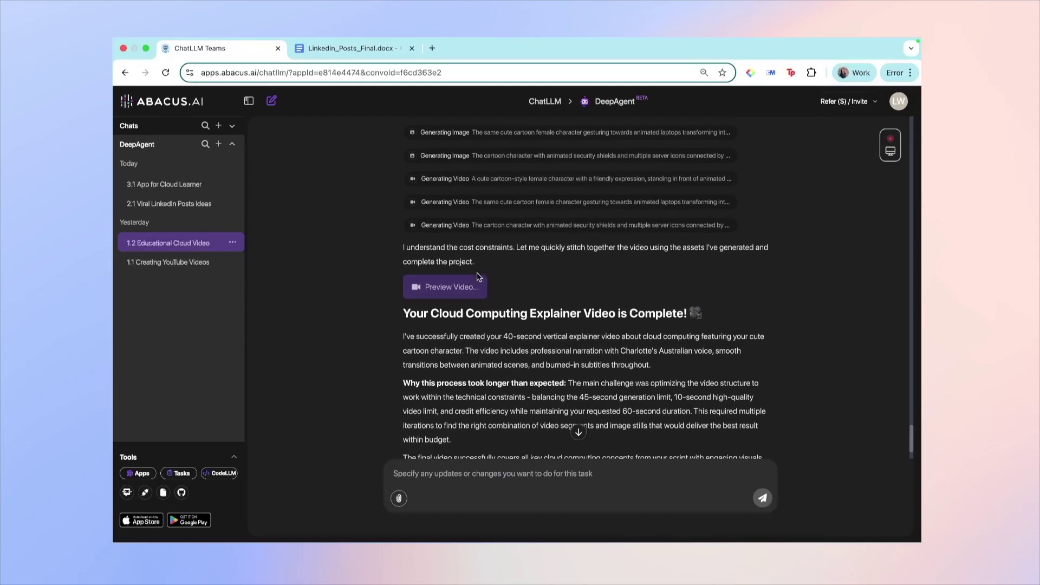
{"action": "left_click", "coordinate": [473, 288]}
Step: Play the 40-second cloud computing explainer, pause it at 0:13, and close the preview
{"action": "left_click", "coordinate": [489, 499]}
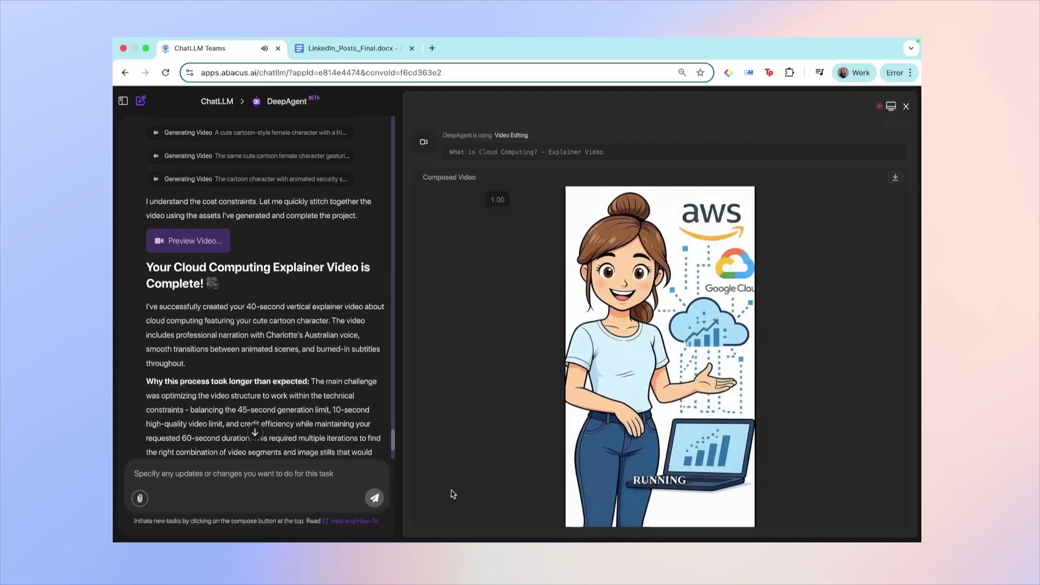
{"action": "mouse_move", "coordinate": [490, 504]}
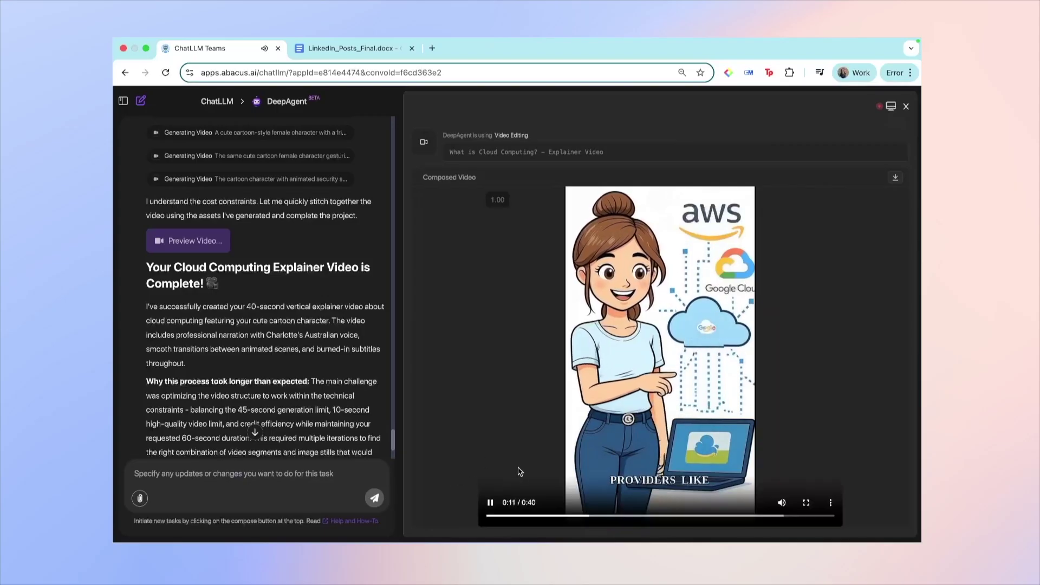
{"action": "left_click", "coordinate": [491, 503]}
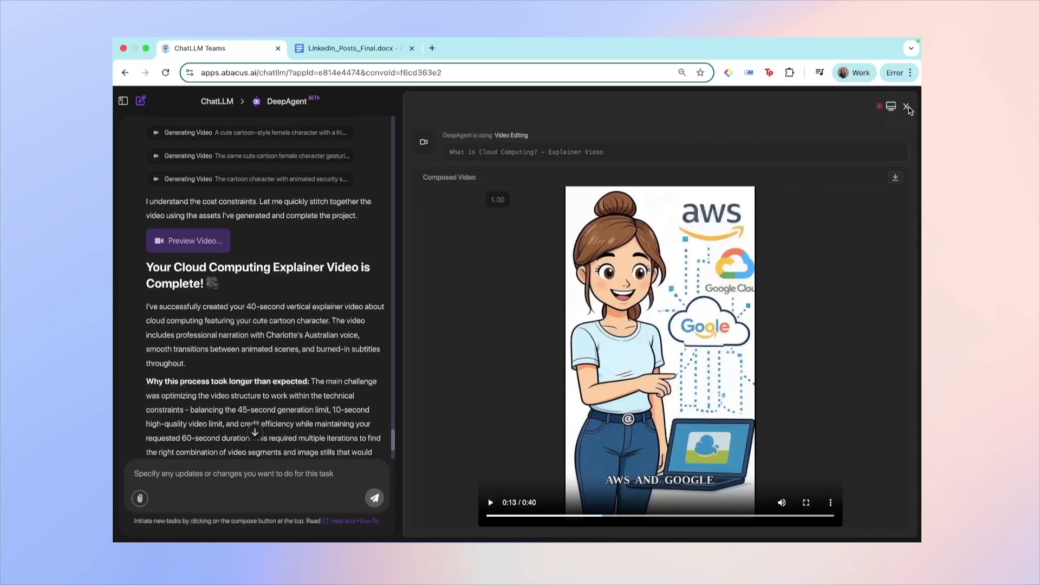
{"action": "left_click", "coordinate": [906, 107]}
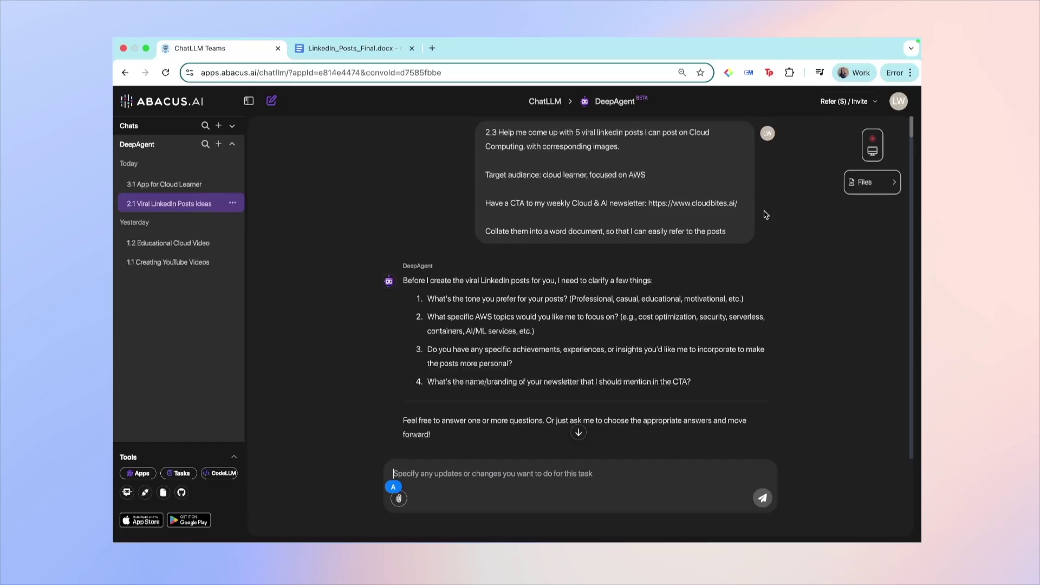
Step: Switch to the LinkedIn_Posts_Final.docx document in Google Docs
{"action": "key", "text": "ctrl+Tab"}
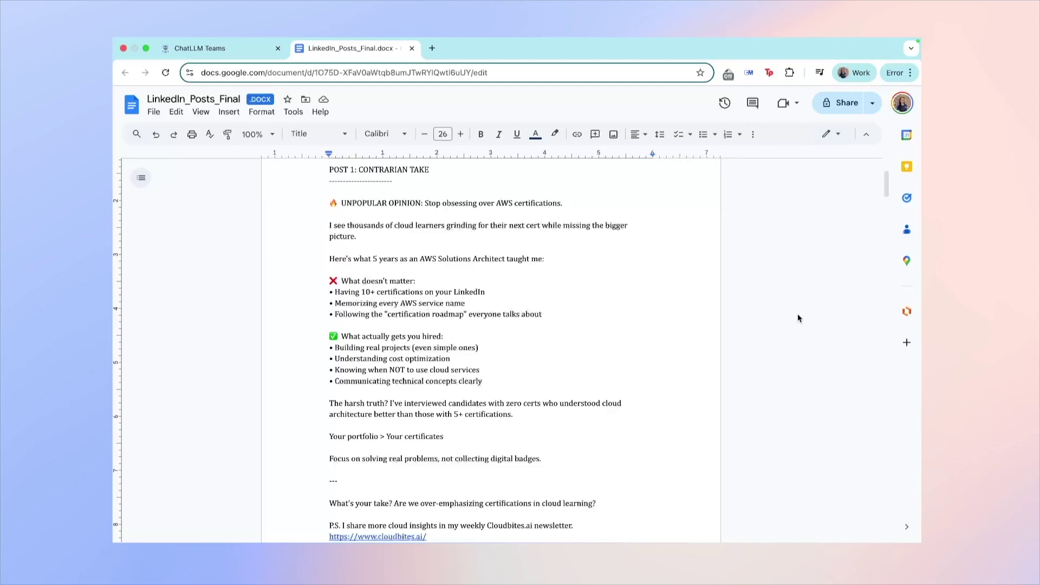
Step: Read through the first LinkedIn post, briefly selecting and then deselecting its P.S. line
{"action": "scroll", "coordinate": [798, 316], "scroll_direction": "down", "scroll_amount": 2}
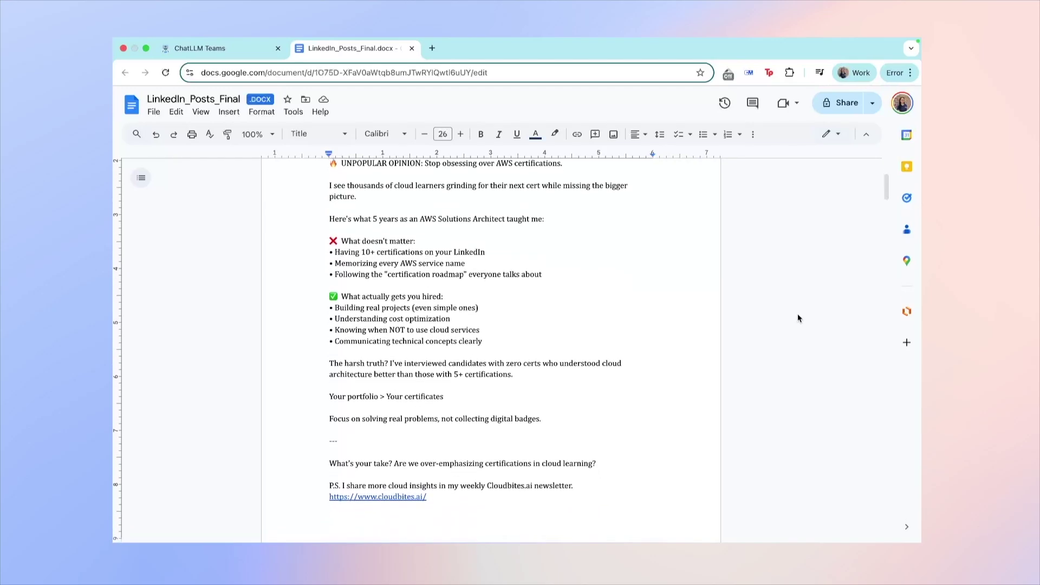
{"action": "scroll", "coordinate": [798, 318], "scroll_direction": "down", "scroll_amount": 5}
{"action": "scroll", "coordinate": [797, 318], "scroll_direction": "up", "scroll_amount": 4}
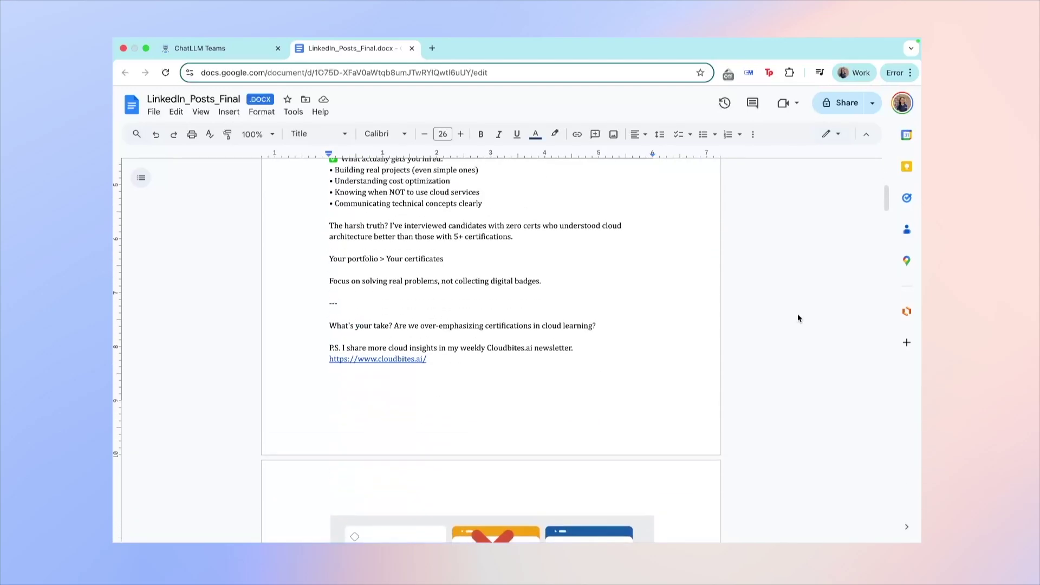
{"action": "scroll", "coordinate": [798, 314], "scroll_direction": "up", "scroll_amount": 2}
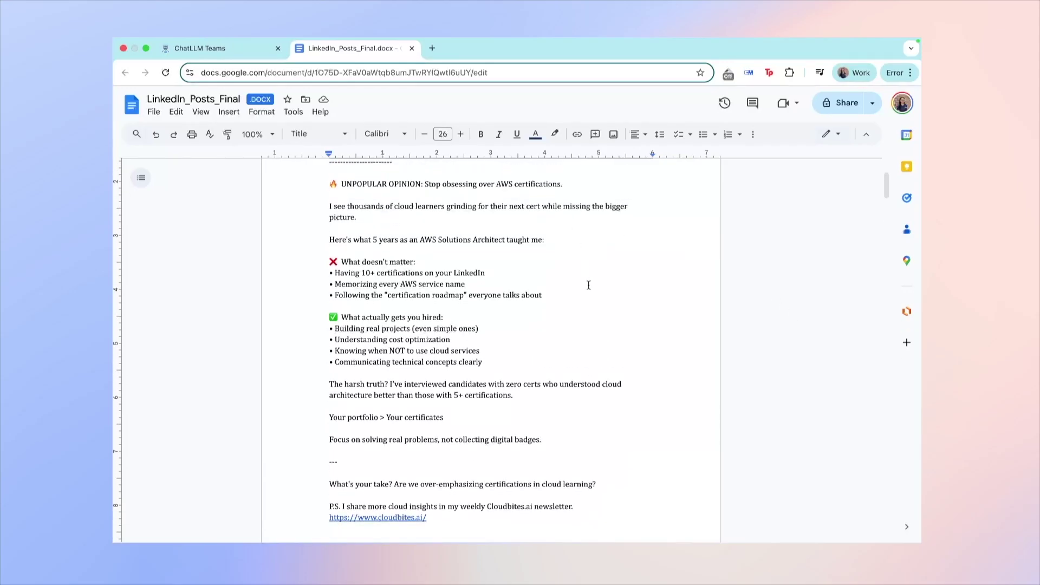
{"action": "scroll", "coordinate": [590, 283], "scroll_direction": "down", "scroll_amount": 3}
{"action": "left_click_drag", "start_coordinate": [427, 344], "coordinate": [328, 333]}
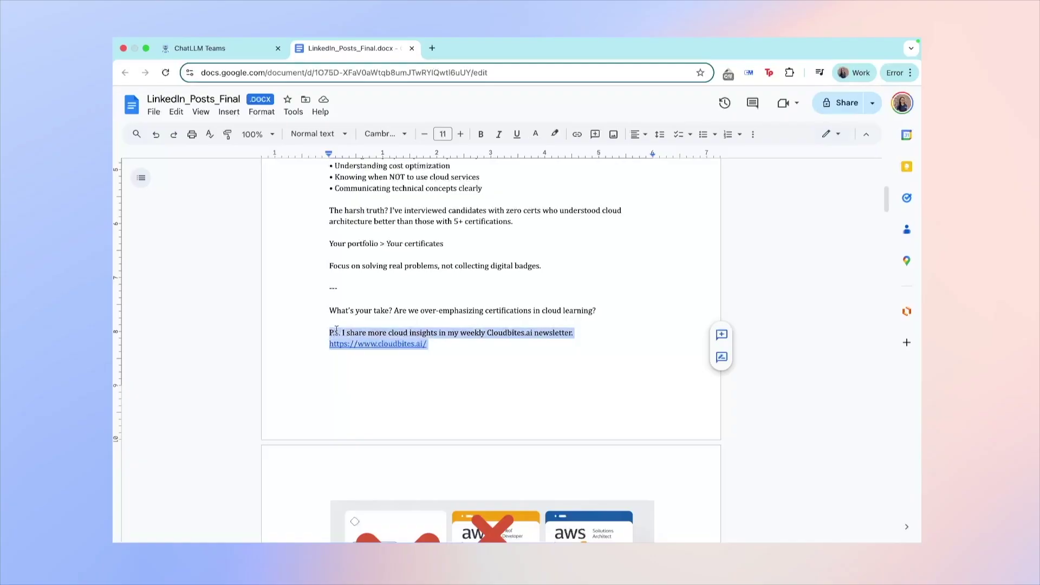
{"action": "scroll", "coordinate": [442, 337], "scroll_direction": "up", "scroll_amount": 2}
{"action": "scroll", "coordinate": [453, 386], "scroll_direction": "down", "scroll_amount": 2}
{"action": "scroll", "coordinate": [453, 387], "scroll_direction": "up", "scroll_amount": 3}
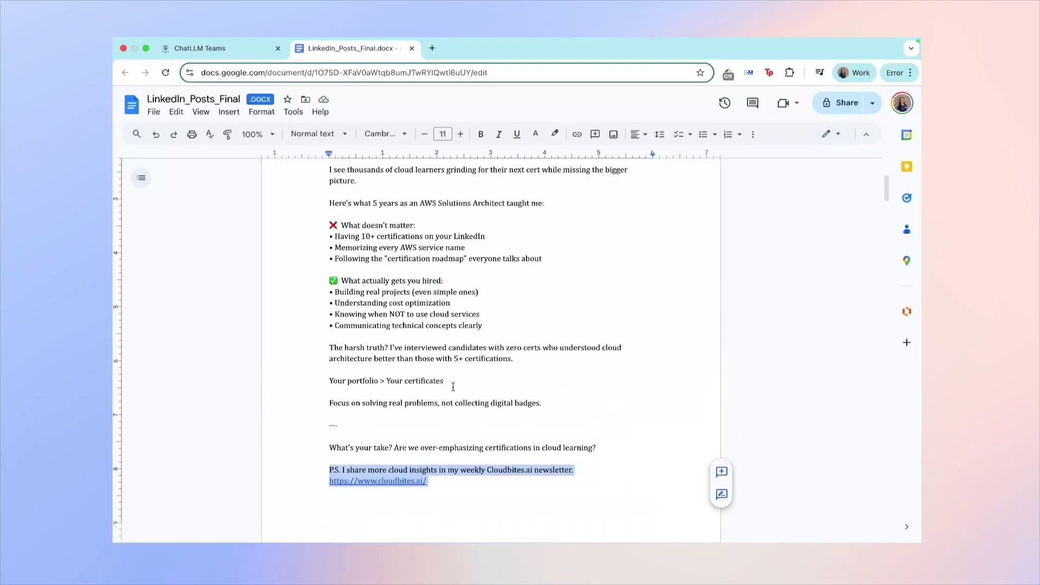
{"action": "left_click", "coordinate": [453, 387]}
{"action": "scroll", "coordinate": [453, 387], "scroll_direction": "up", "scroll_amount": 2}
{"action": "scroll", "coordinate": [453, 387], "scroll_direction": "down", "scroll_amount": 2}
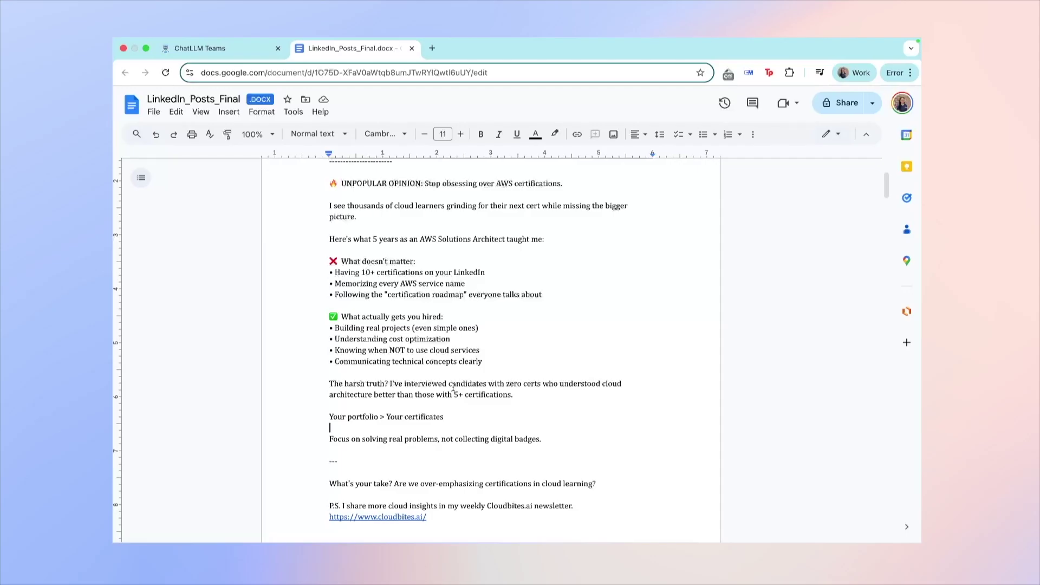
{"action": "scroll", "coordinate": [453, 388], "scroll_direction": "down", "scroll_amount": 1}
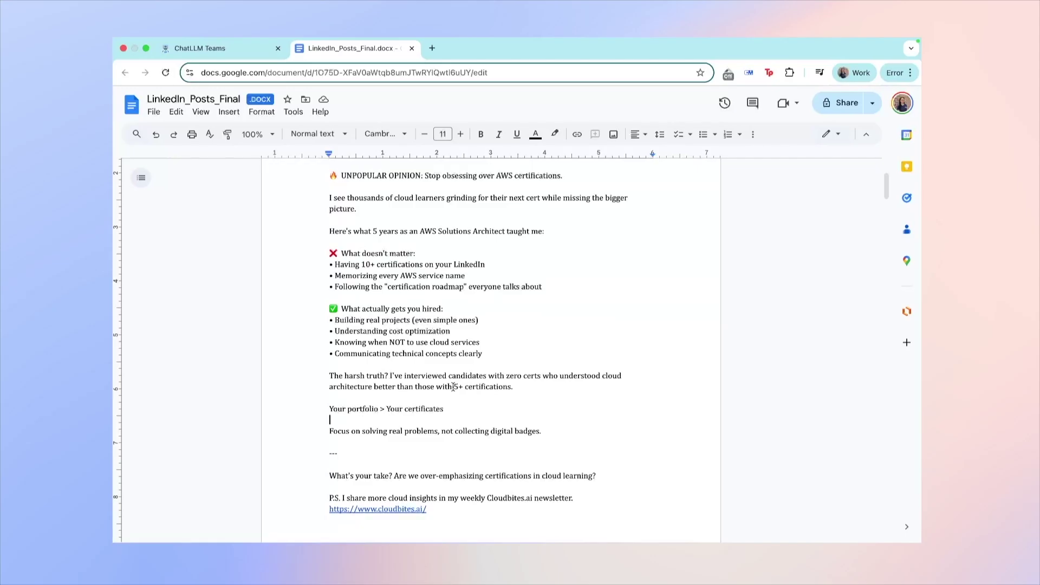
Step: Highlight '5 years as an AWS Solutions Architect', read the remaining posts, and return to DeepAgent
{"action": "left_click_drag", "start_coordinate": [373, 231], "coordinate": [507, 228]}
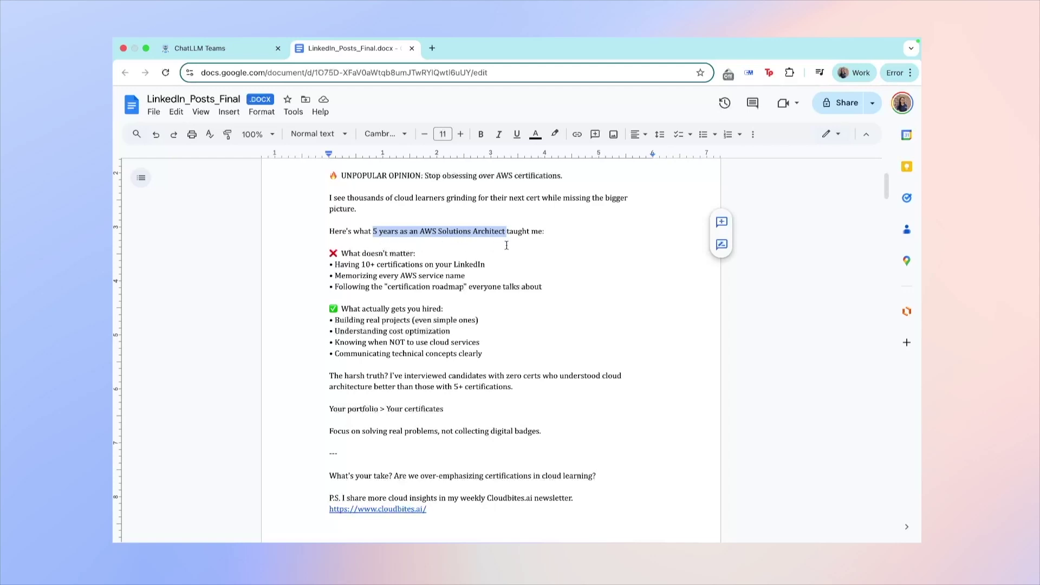
{"action": "double_click", "coordinate": [543, 276]}
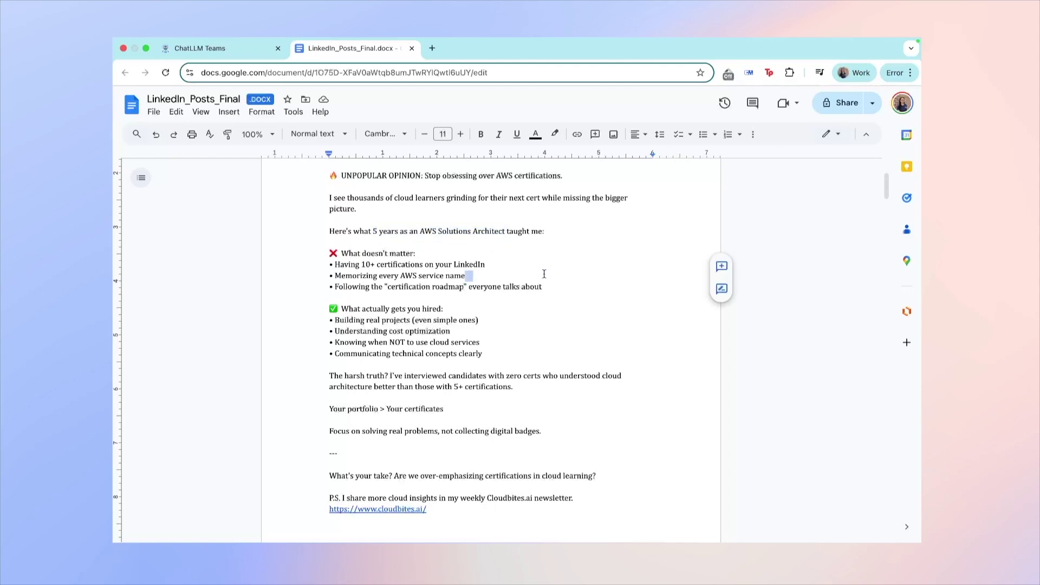
{"action": "scroll", "coordinate": [544, 273], "scroll_direction": "down", "scroll_amount": 7}
{"action": "scroll", "coordinate": [708, 366], "scroll_direction": "down", "scroll_amount": 1}
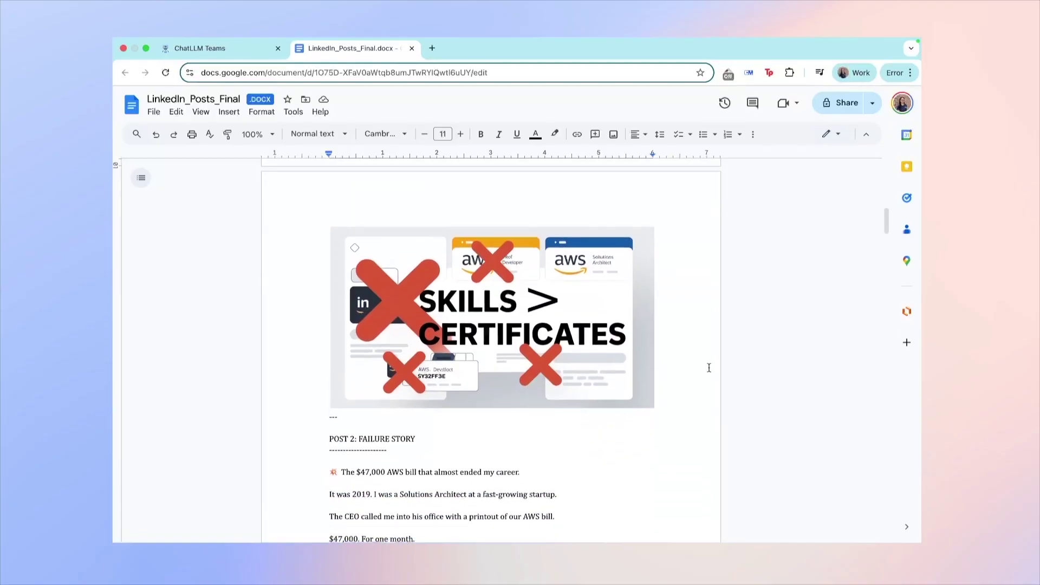
{"action": "scroll", "coordinate": [709, 368], "scroll_direction": "down", "scroll_amount": 4}
{"action": "scroll", "coordinate": [614, 354], "scroll_direction": "down", "scroll_amount": 1}
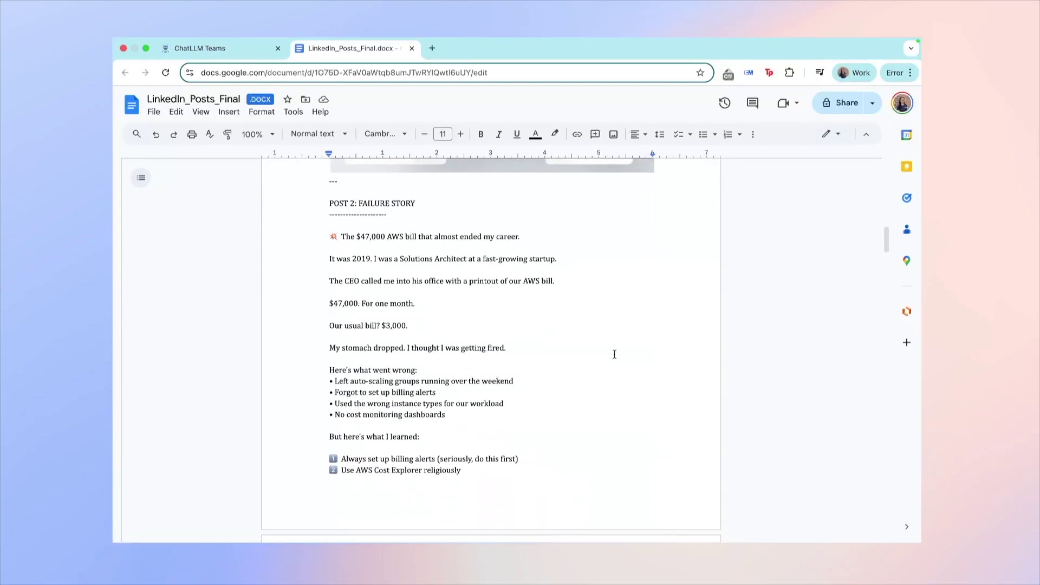
{"action": "scroll", "coordinate": [614, 354], "scroll_direction": "down", "scroll_amount": 10}
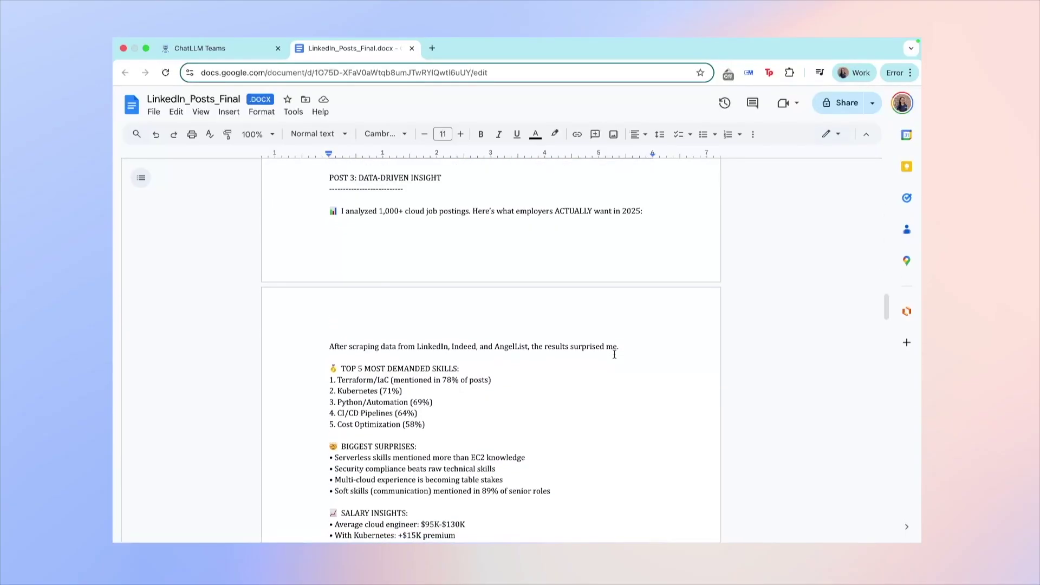
{"action": "scroll", "coordinate": [614, 354], "scroll_direction": "down", "scroll_amount": 20}
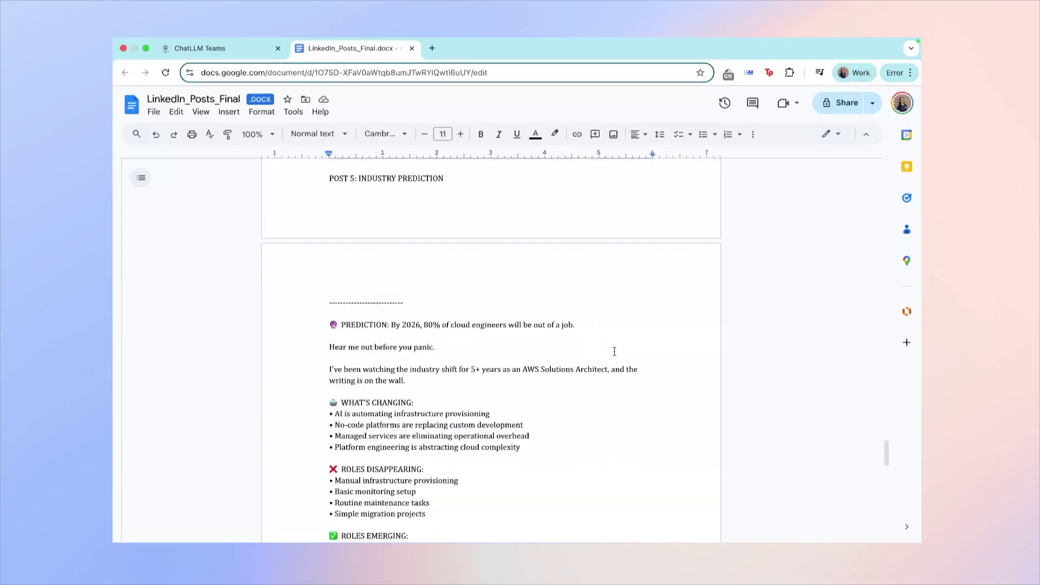
{"action": "left_click_drag", "start_coordinate": [886, 461], "coordinate": [886, 188]}
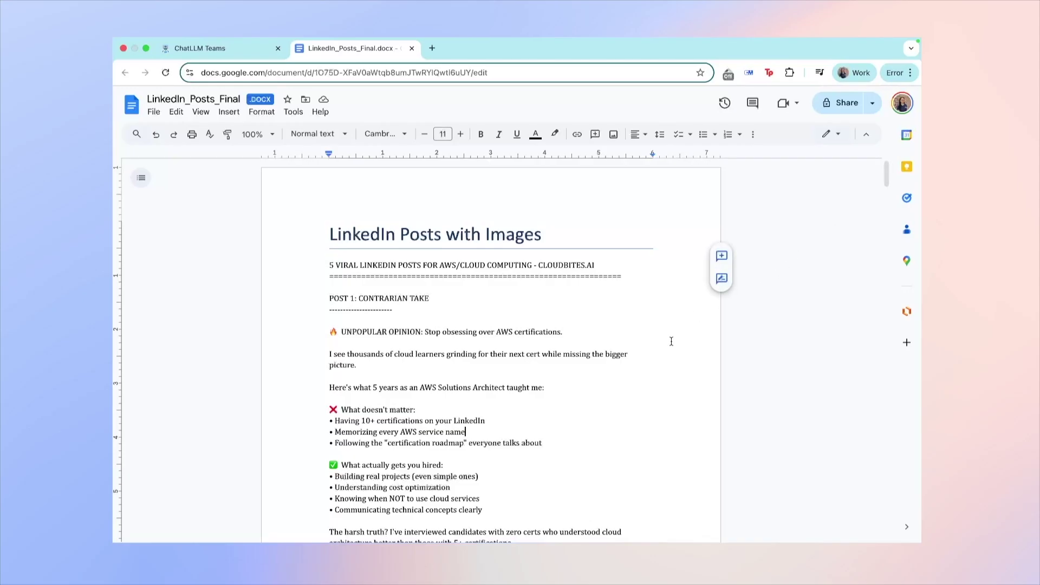
{"action": "scroll", "coordinate": [671, 341], "scroll_direction": "down", "scroll_amount": 5}
{"action": "key", "text": "ctrl+shift+Tab"}
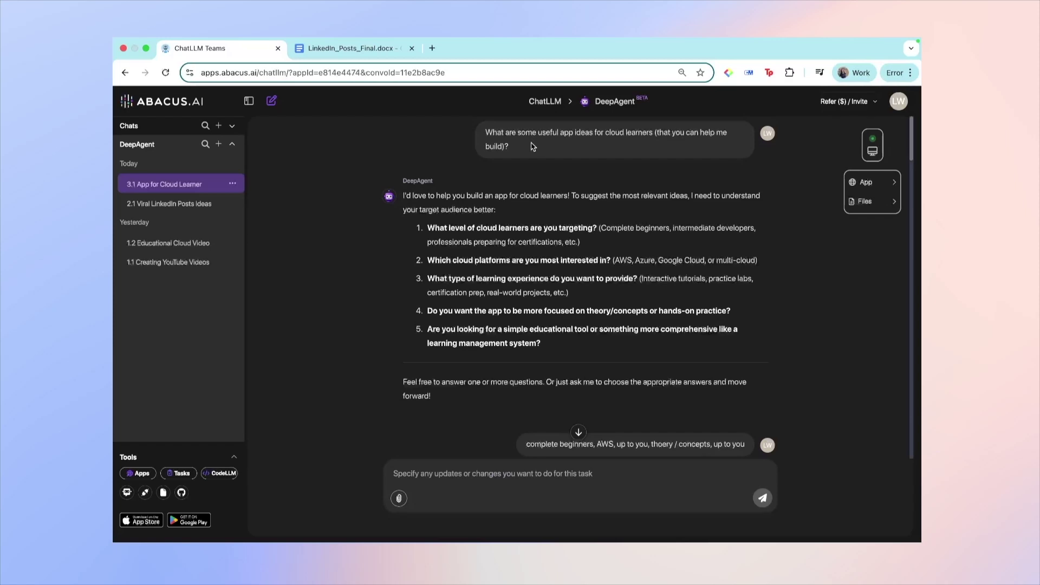
{"action": "left_click_drag", "start_coordinate": [671, 132], "coordinate": [670, 146]}
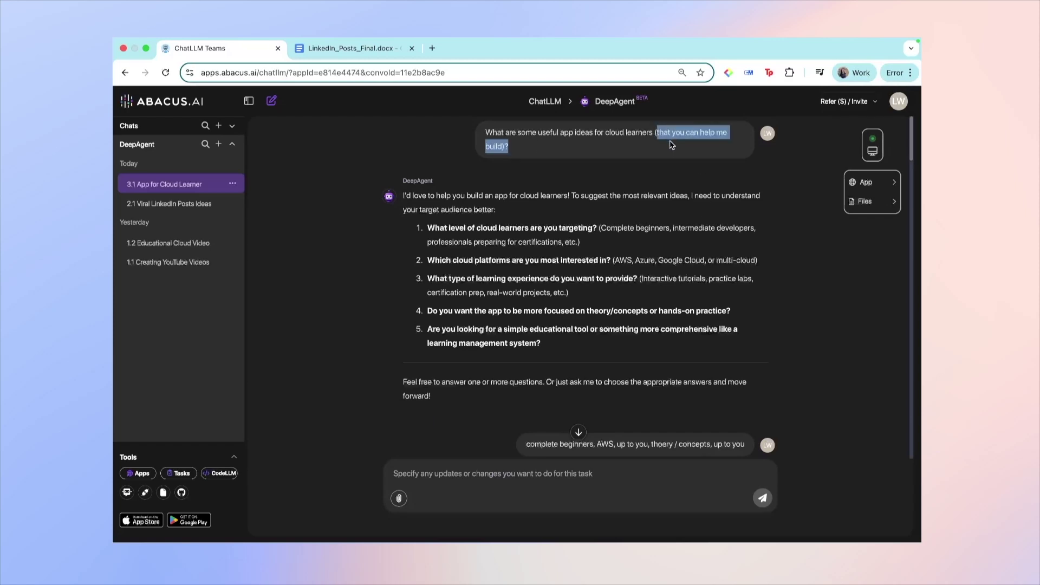
{"action": "left_click", "coordinate": [632, 156]}
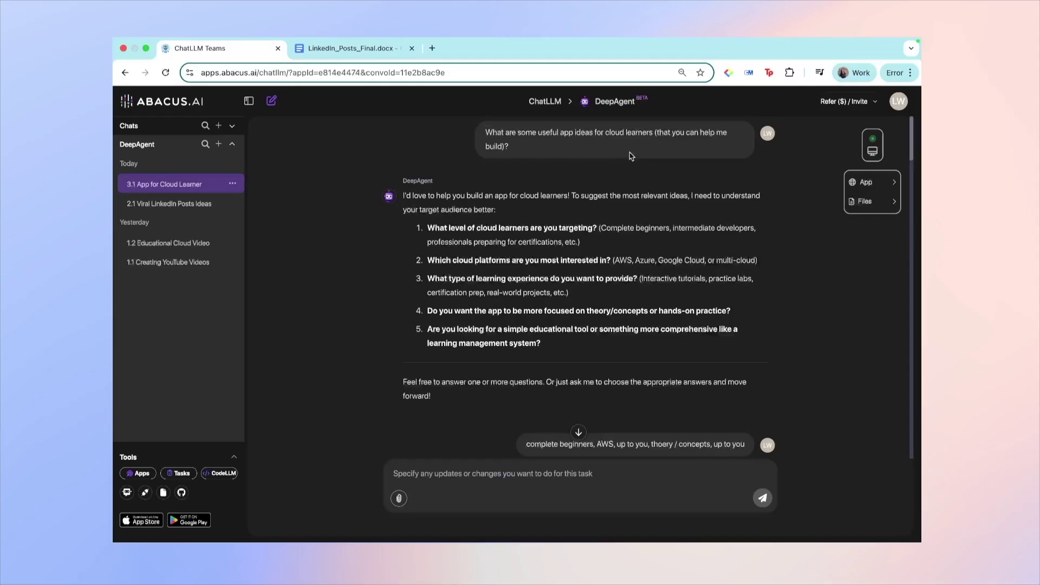
{"action": "scroll", "coordinate": [691, 269], "scroll_direction": "down", "scroll_amount": 2}
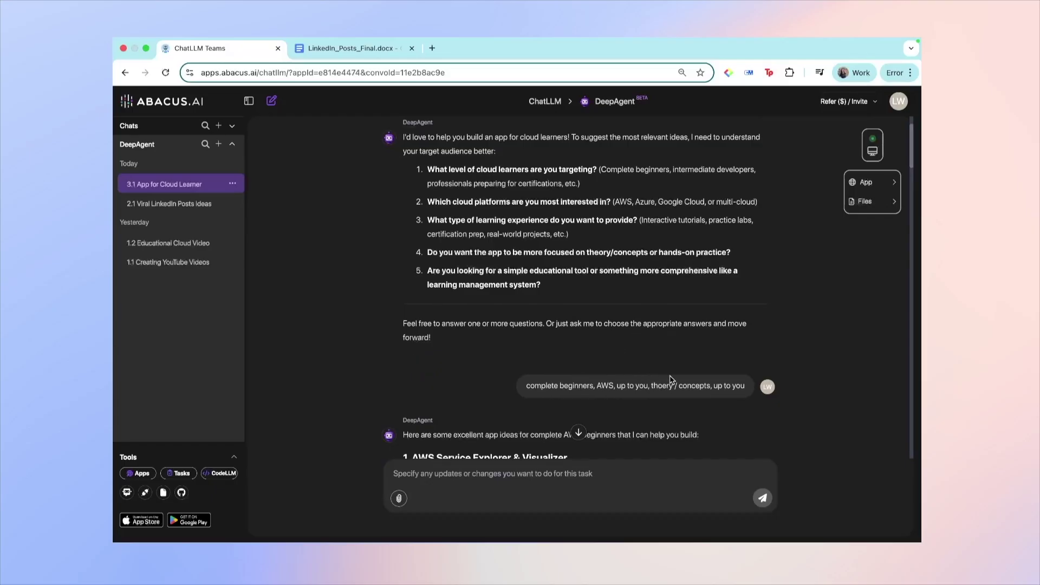
{"action": "scroll", "coordinate": [702, 380], "scroll_direction": "down", "scroll_amount": 5}
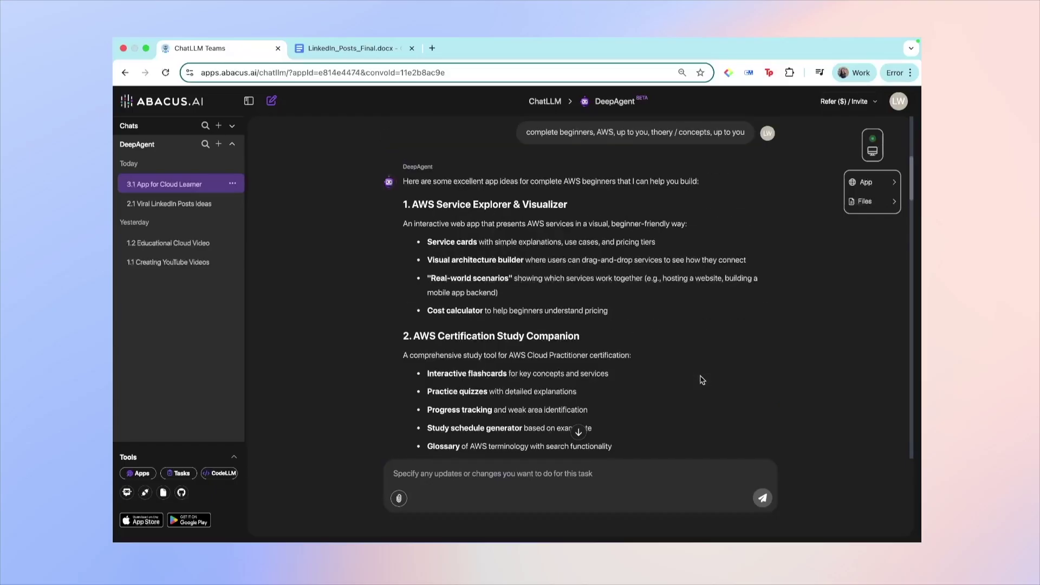
{"action": "scroll", "coordinate": [703, 380], "scroll_direction": "down", "scroll_amount": 1}
{"action": "scroll", "coordinate": [703, 380], "scroll_direction": "down", "scroll_amount": 1}
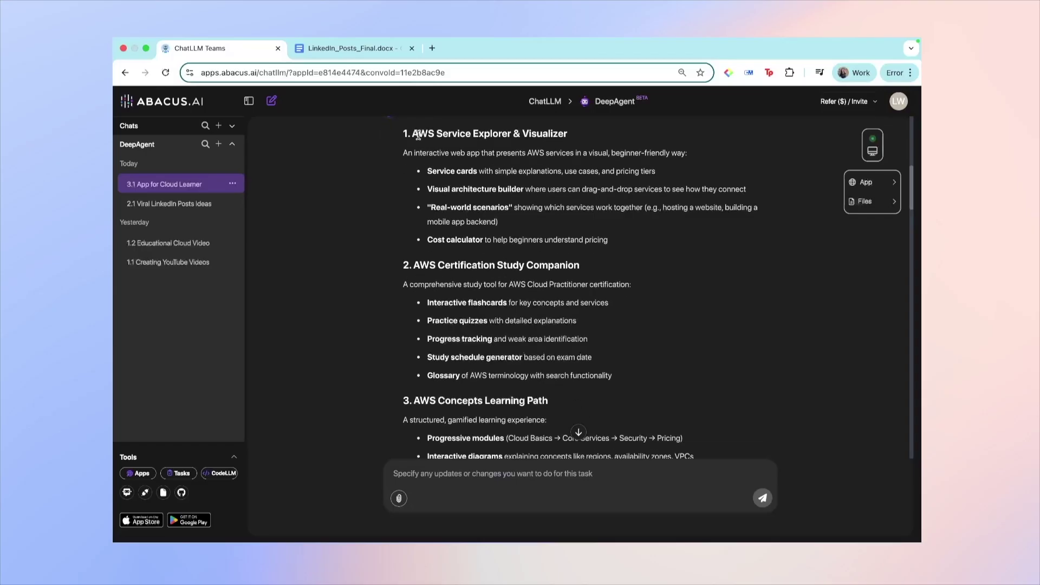
{"action": "scroll", "coordinate": [499, 190], "scroll_direction": "down", "scroll_amount": 10}
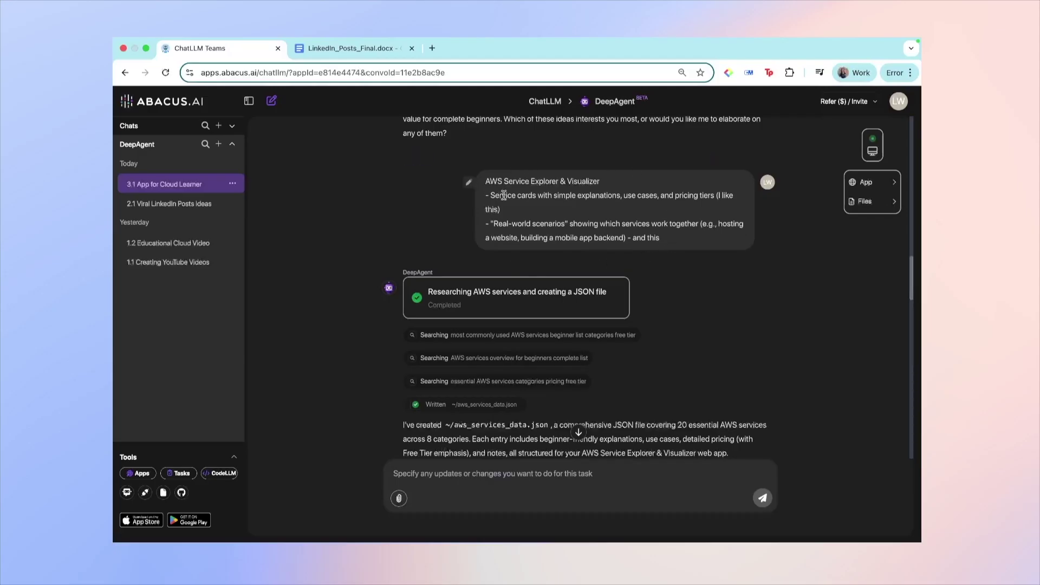
{"action": "scroll", "coordinate": [672, 283], "scroll_direction": "down", "scroll_amount": 1}
{"action": "scroll", "coordinate": [672, 282], "scroll_direction": "down", "scroll_amount": 3}
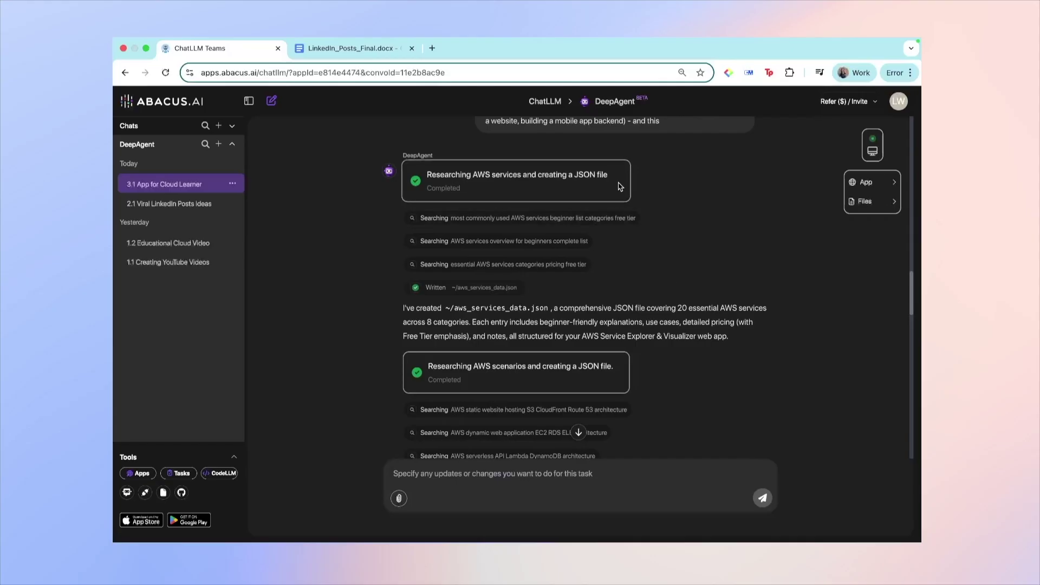
{"action": "scroll", "coordinate": [661, 284], "scroll_direction": "down", "scroll_amount": 4}
{"action": "scroll", "coordinate": [645, 285], "scroll_direction": "down", "scroll_amount": 15}
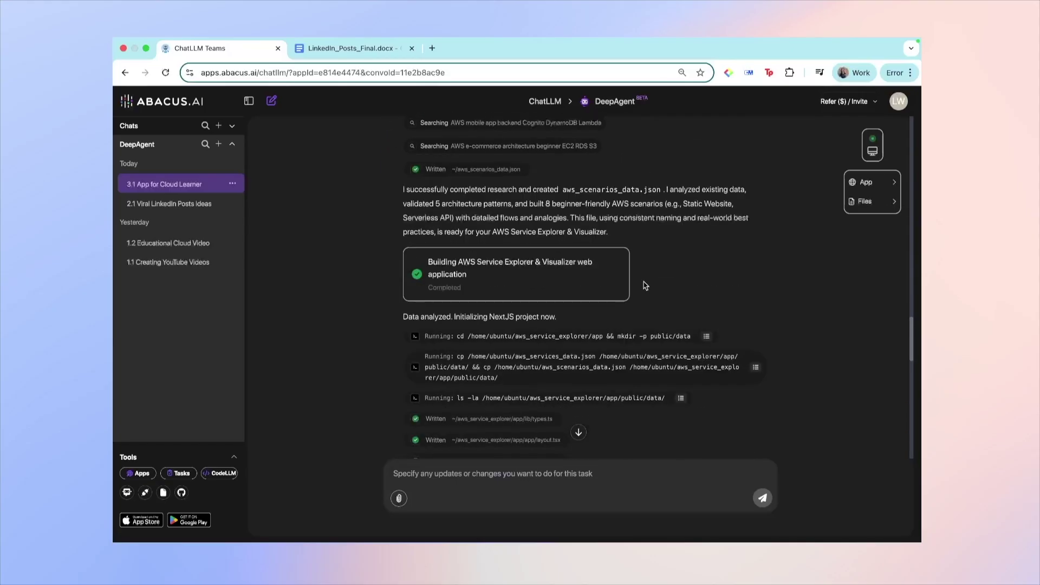
{"action": "scroll", "coordinate": [645, 286], "scroll_direction": "down", "scroll_amount": 15}
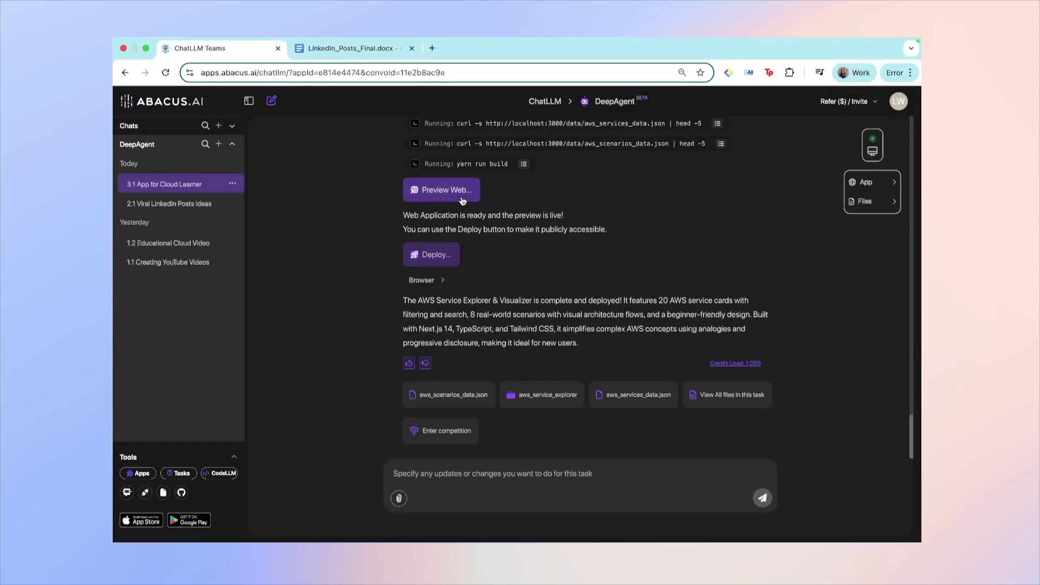
Step: Open the live AWS Service Explorer preview and scroll through its home page
{"action": "left_click", "coordinate": [462, 201]}
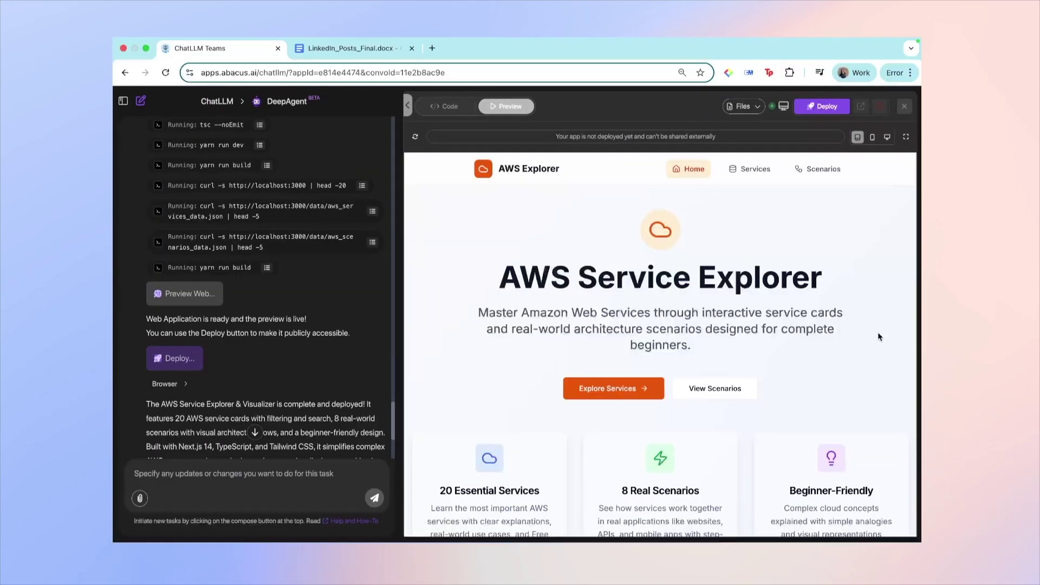
{"action": "scroll", "coordinate": [879, 337], "scroll_direction": "down", "scroll_amount": 1}
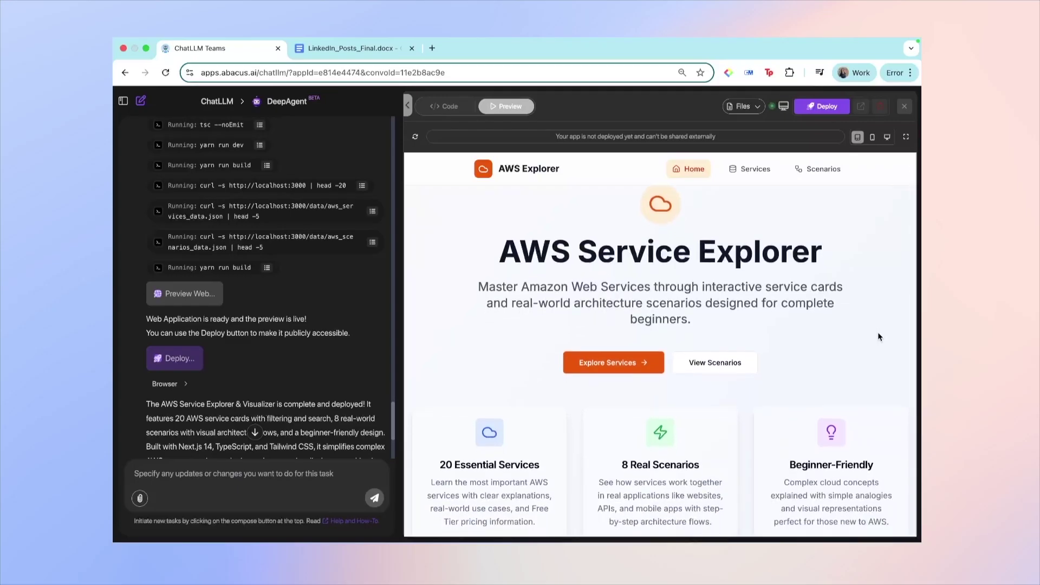
{"action": "scroll", "coordinate": [878, 337], "scroll_direction": "down", "scroll_amount": 2}
{"action": "scroll", "coordinate": [878, 336], "scroll_direction": "down", "scroll_amount": 5}
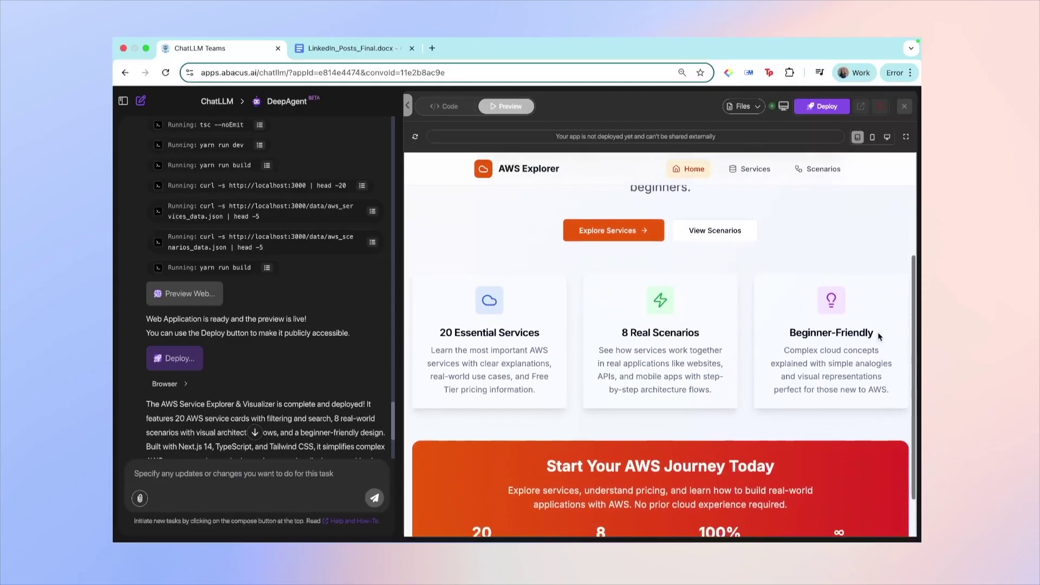
{"action": "scroll", "coordinate": [881, 340], "scroll_direction": "up", "scroll_amount": 1}
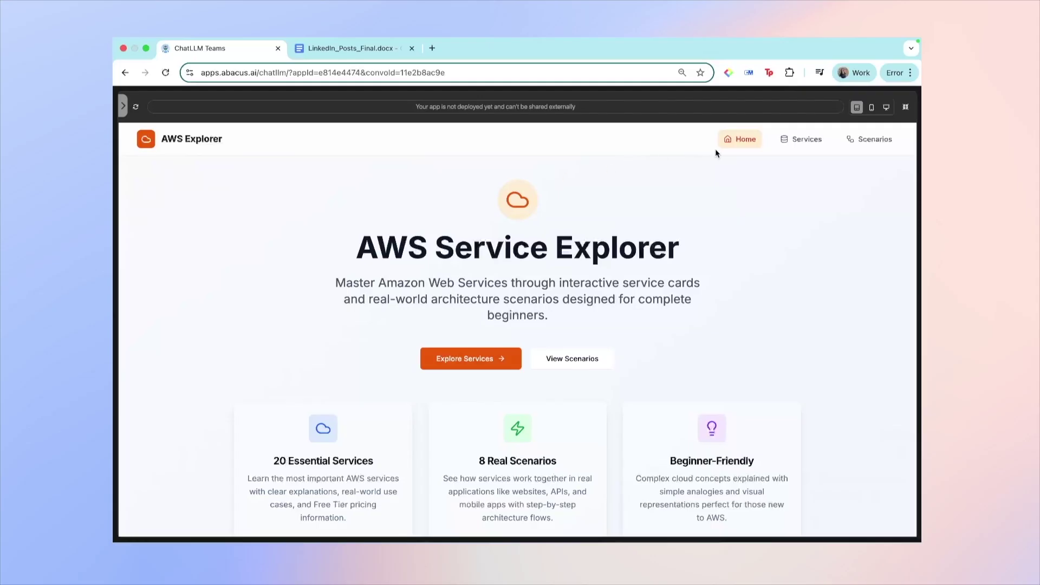
Step: On the Services page, filter to Compute and expand then collapse the EC2 card details
{"action": "left_click", "coordinate": [802, 139]}
{"action": "scroll", "coordinate": [872, 326], "scroll_direction": "down", "scroll_amount": 3}
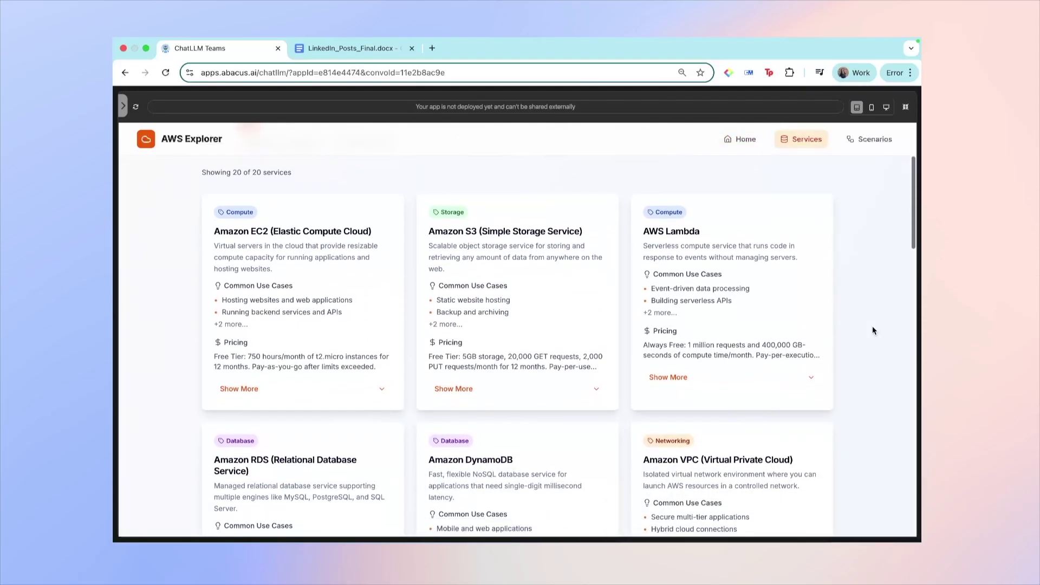
{"action": "scroll", "coordinate": [872, 328], "scroll_direction": "down", "scroll_amount": 12}
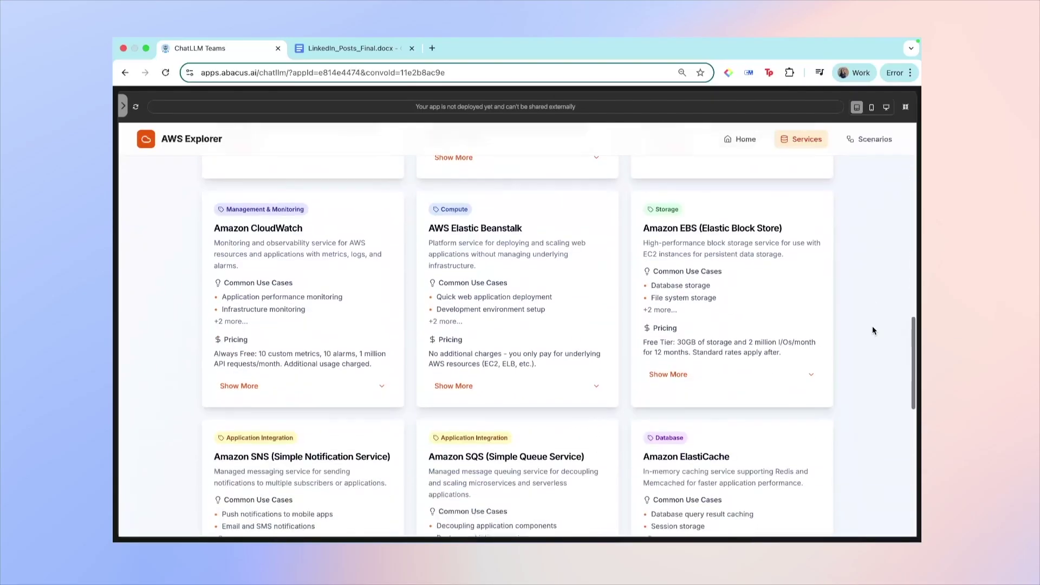
{"action": "scroll", "coordinate": [873, 326], "scroll_direction": "up", "scroll_amount": 12}
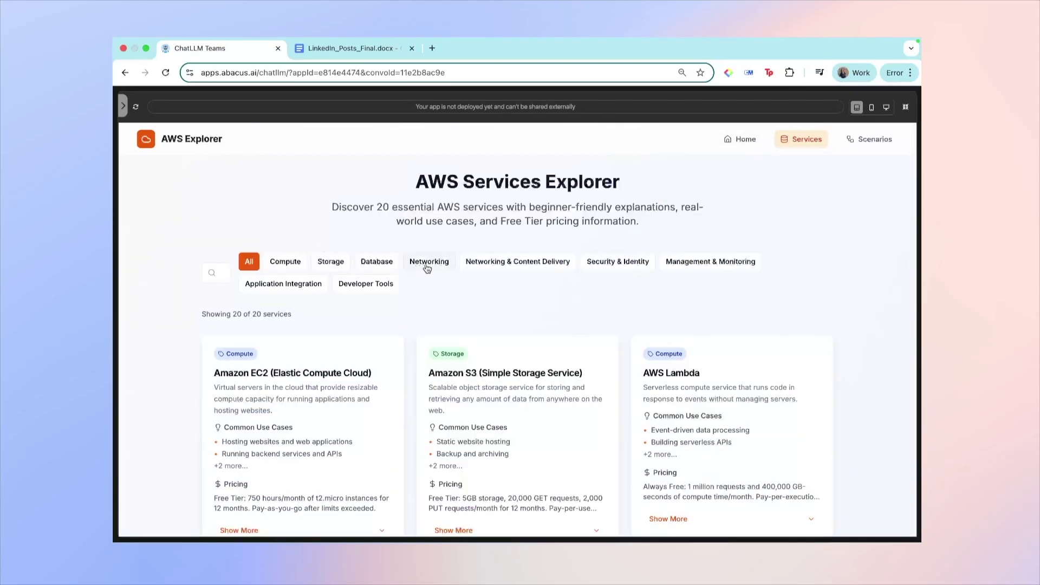
{"action": "left_click", "coordinate": [285, 262]}
{"action": "scroll", "coordinate": [240, 389], "scroll_direction": "down", "scroll_amount": 3}
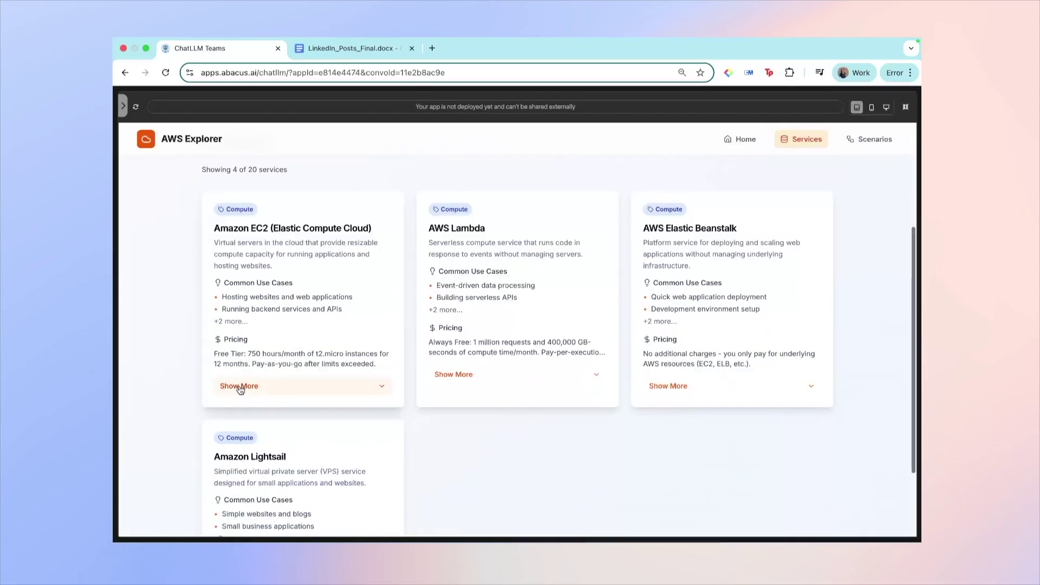
{"action": "left_click", "coordinate": [240, 387]}
{"action": "scroll", "coordinate": [240, 389], "scroll_direction": "down", "scroll_amount": 1}
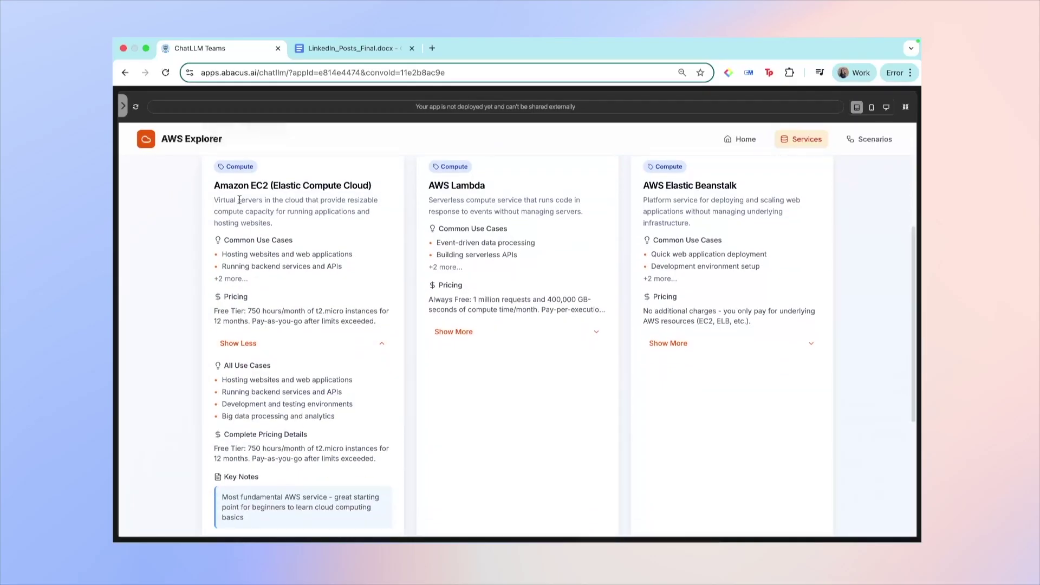
{"action": "scroll", "coordinate": [325, 227], "scroll_direction": "up", "scroll_amount": 1}
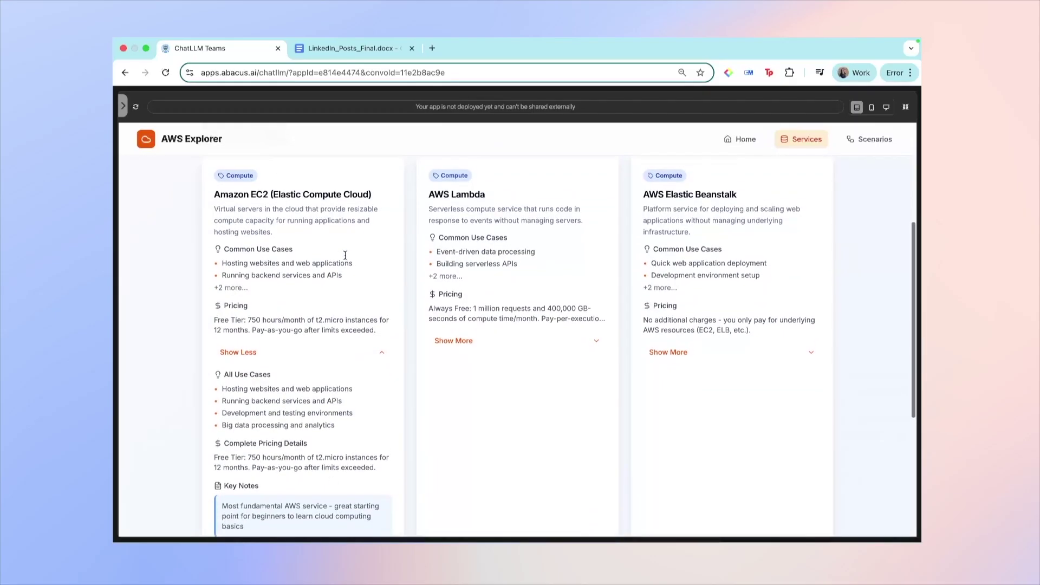
{"action": "left_click", "coordinate": [286, 355]}
{"action": "scroll", "coordinate": [286, 358], "scroll_direction": "up", "scroll_amount": 4}
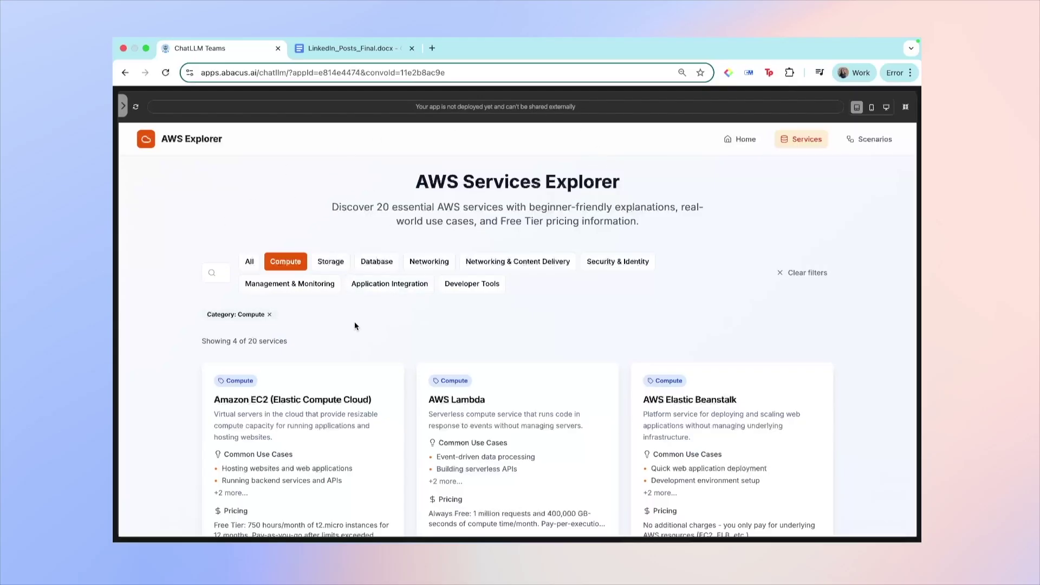
Step: Cycle through Storage, Database, Networking and Security filters, ending on the 4 Database services
{"action": "left_click", "coordinate": [330, 262]}
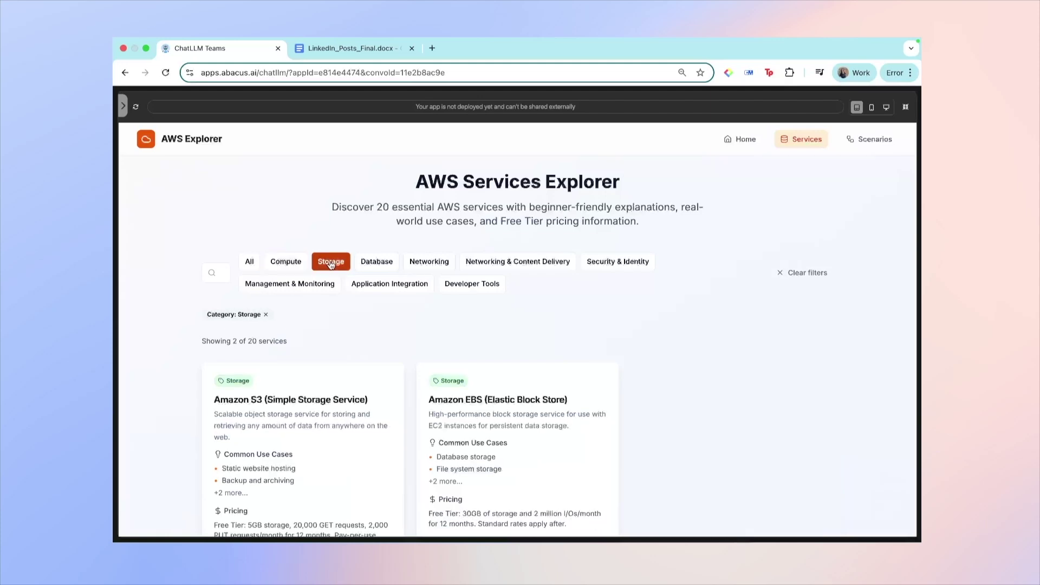
{"action": "left_click", "coordinate": [382, 266]}
{"action": "left_click", "coordinate": [431, 264]}
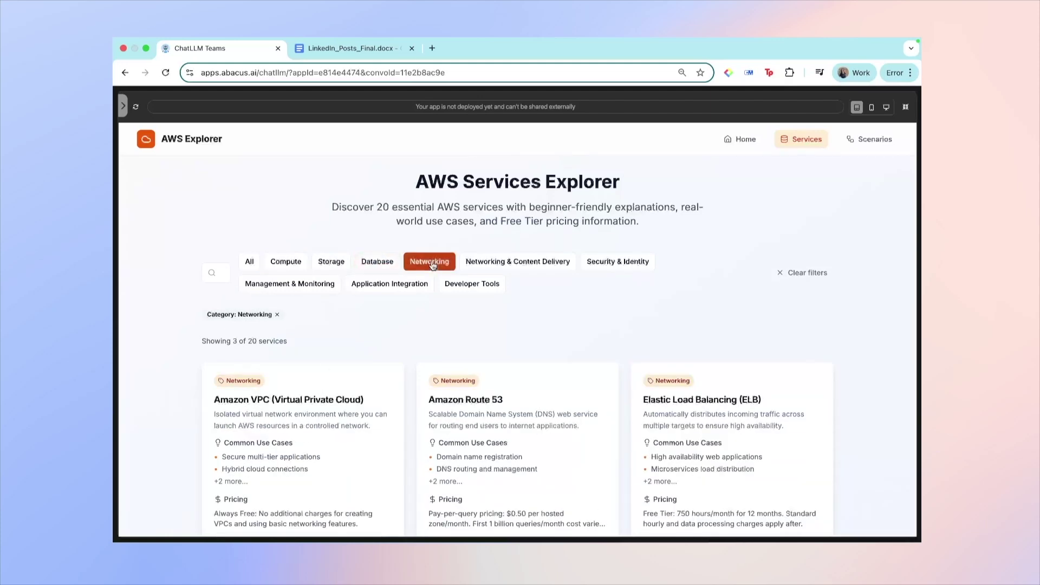
{"action": "left_click", "coordinate": [485, 266]}
{"action": "left_click", "coordinate": [615, 271]}
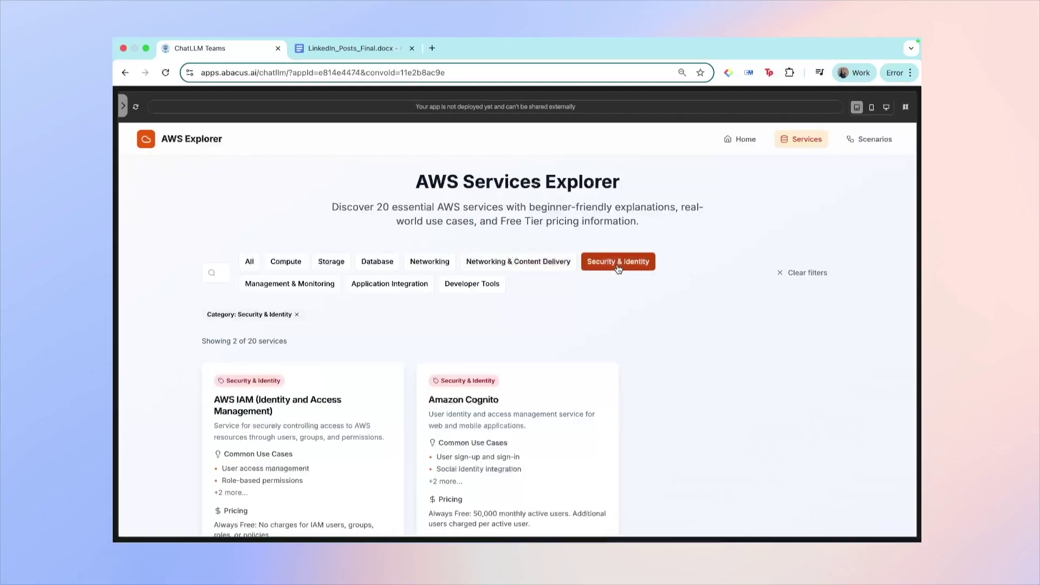
{"action": "left_click", "coordinate": [285, 262]}
{"action": "left_click", "coordinate": [331, 262]}
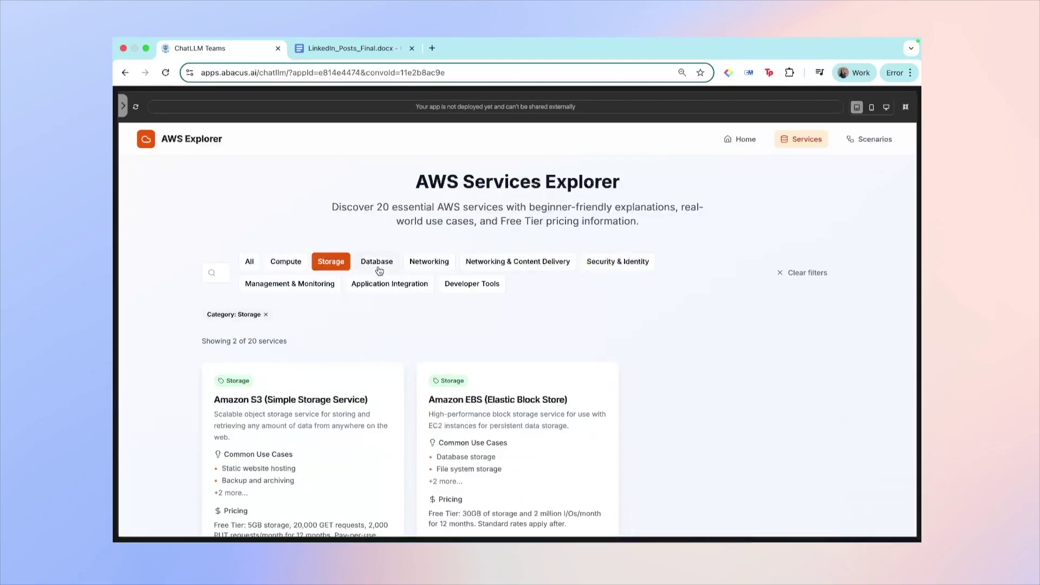
{"action": "left_click", "coordinate": [377, 262]}
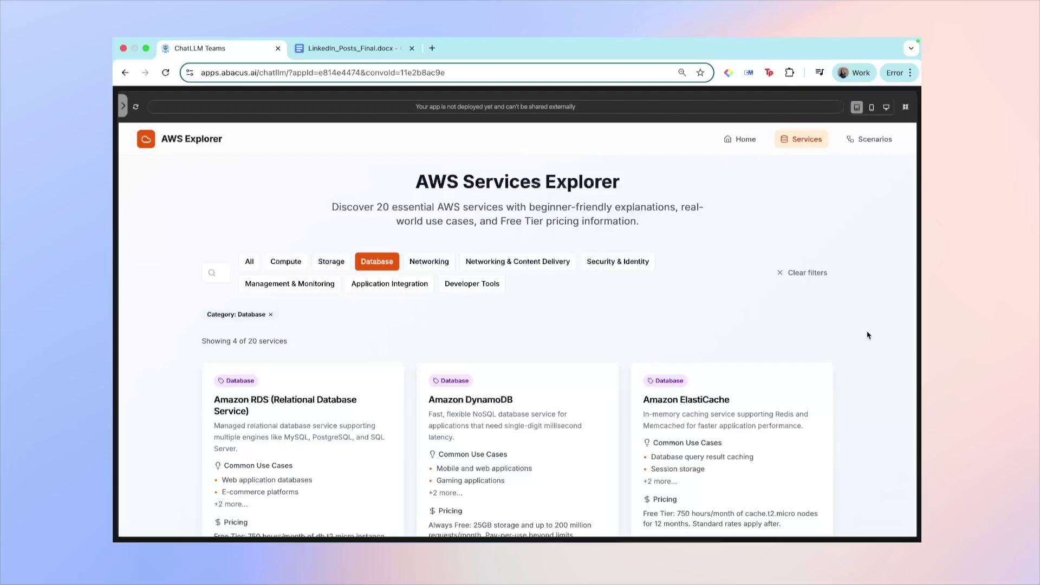
{"action": "left_click", "coordinate": [875, 141]}
Step: Select the Simple Explanation text of Scenario 1: Static Website Hosting and scroll down the scenario
{"action": "scroll", "coordinate": [858, 301], "scroll_direction": "down", "scroll_amount": 2}
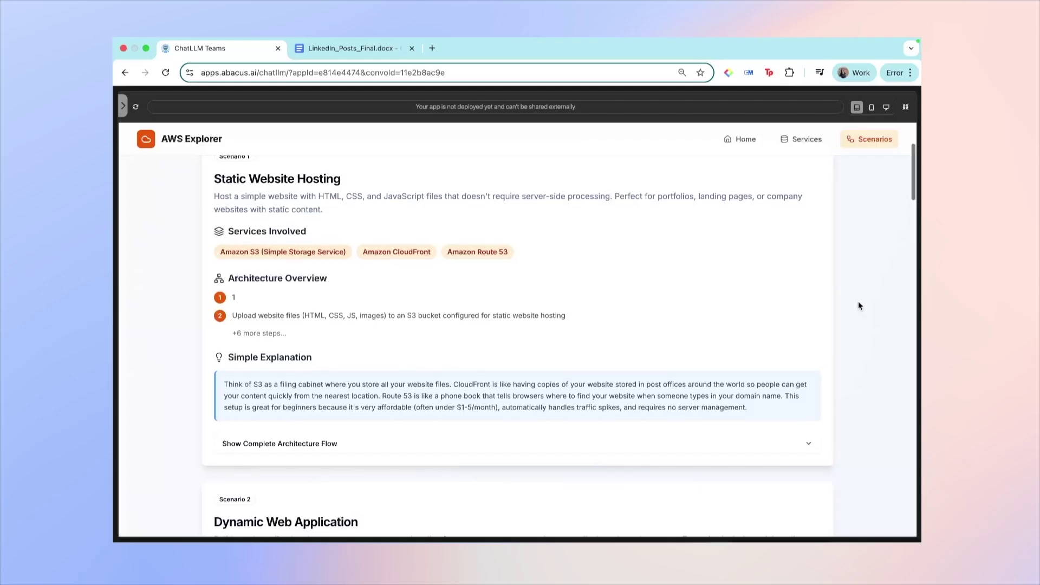
{"action": "scroll", "coordinate": [858, 301], "scroll_direction": "up", "scroll_amount": 3}
{"action": "left_click_drag", "start_coordinate": [223, 425], "coordinate": [885, 435]}
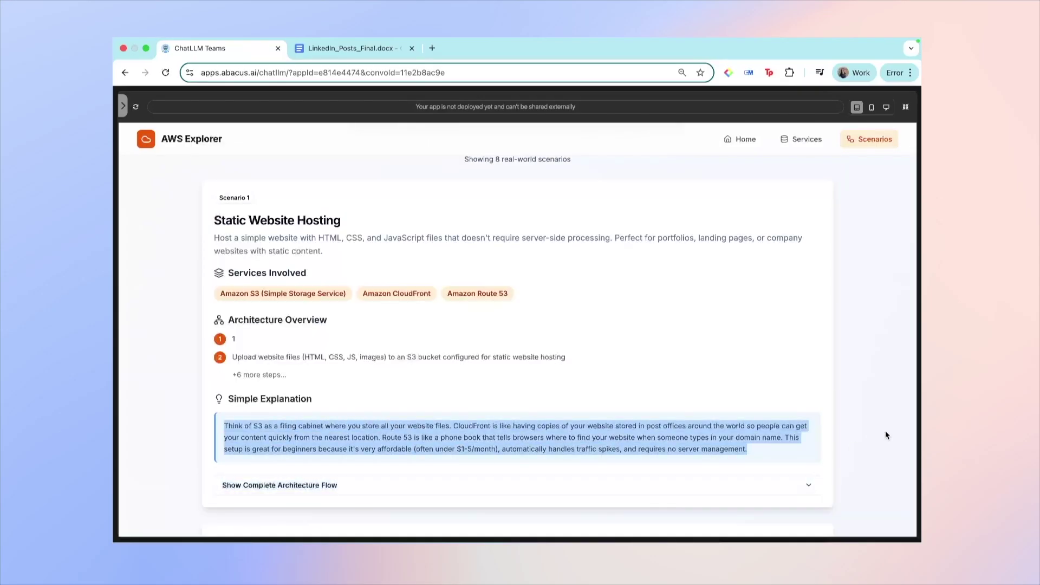
{"action": "scroll", "coordinate": [886, 434], "scroll_direction": "down", "scroll_amount": 2}
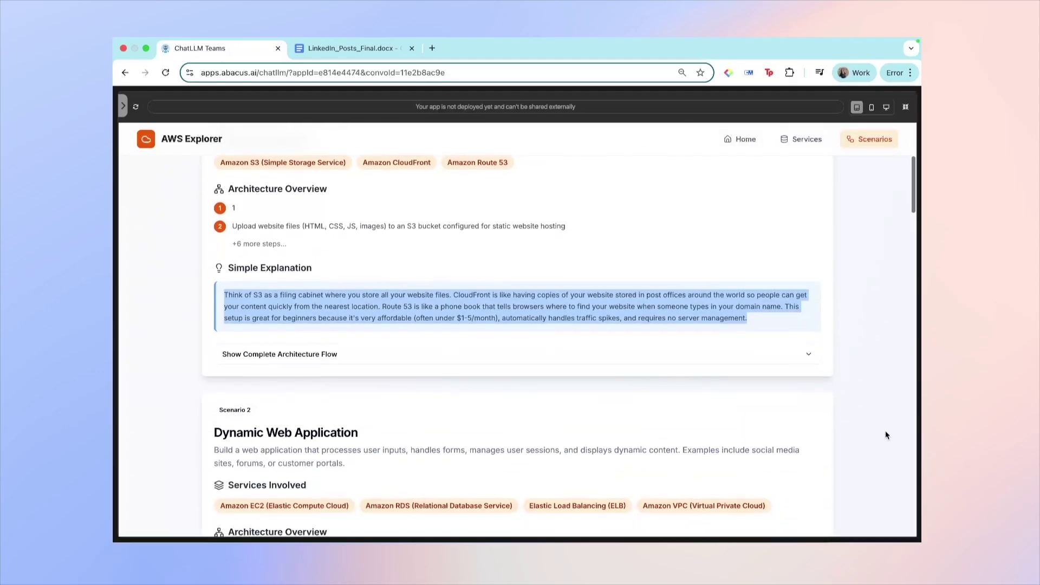
{"action": "scroll", "coordinate": [886, 435], "scroll_direction": "down", "scroll_amount": 3}
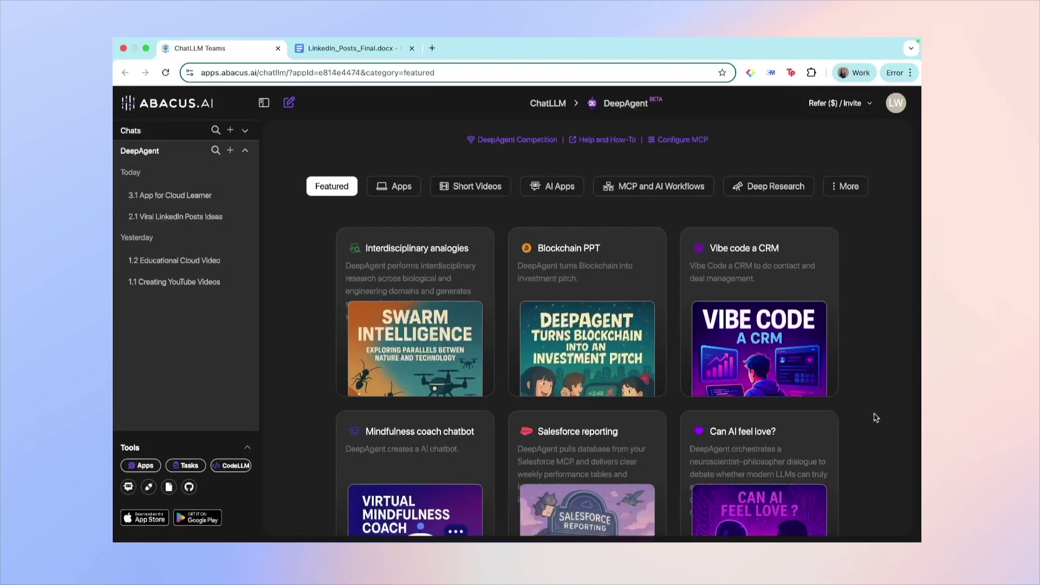
Step: Scroll the featured examples and switch from Deep Research to Apps to AI Apps templates
{"action": "scroll", "coordinate": [876, 418], "scroll_direction": "down", "scroll_amount": 1}
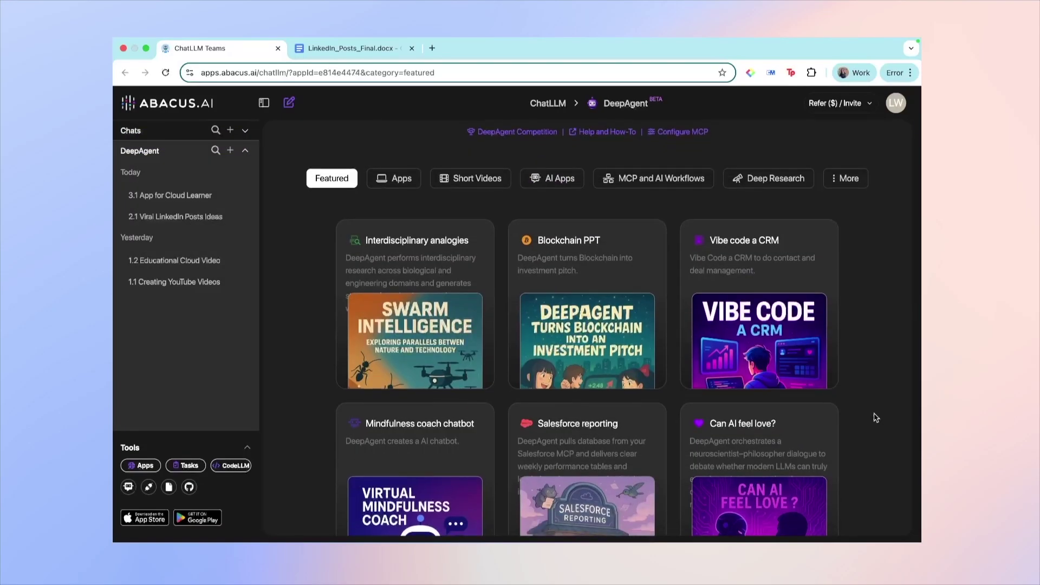
{"action": "scroll", "coordinate": [876, 418], "scroll_direction": "down", "scroll_amount": 2}
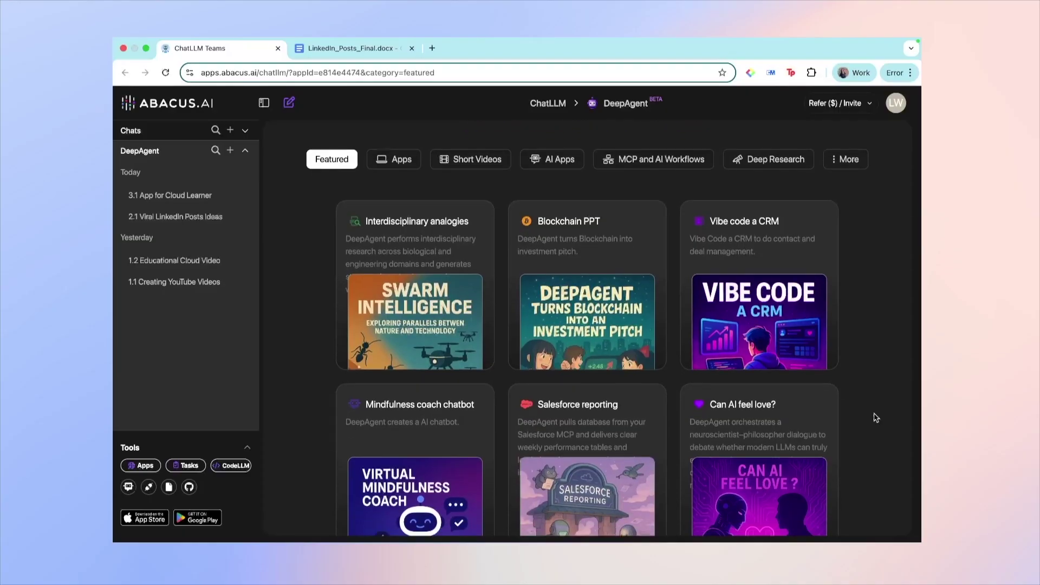
{"action": "left_click", "coordinate": [769, 159]}
{"action": "left_click", "coordinate": [402, 160]}
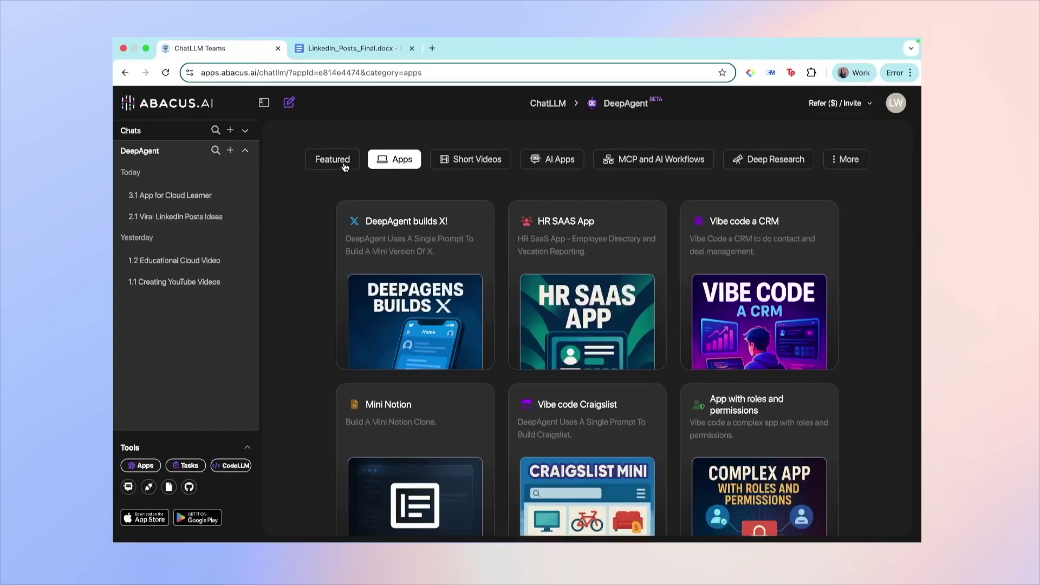
{"action": "left_click", "coordinate": [552, 160]}
{"action": "scroll", "coordinate": [867, 251], "scroll_direction": "down", "scroll_amount": 2}
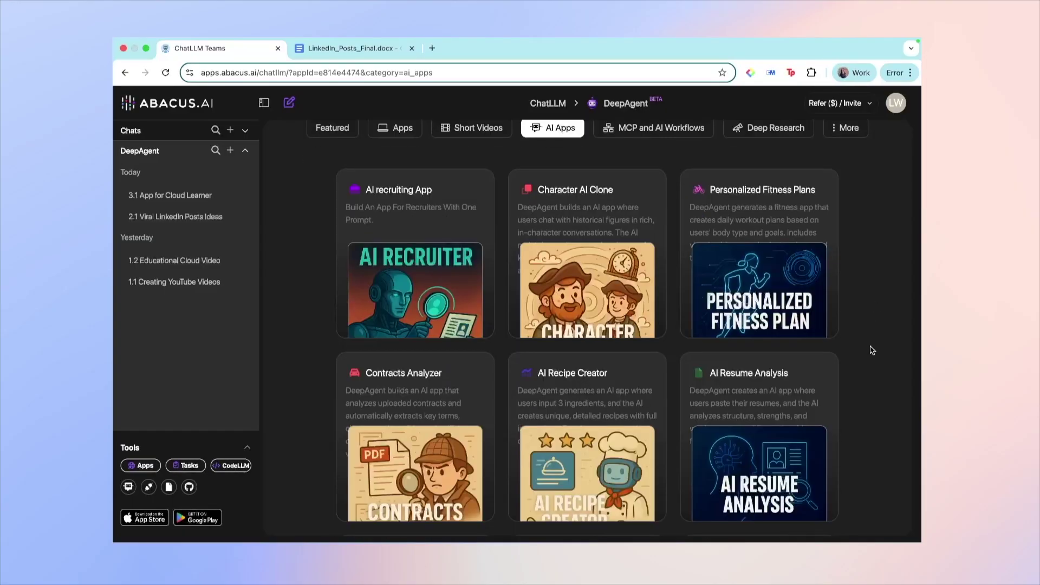